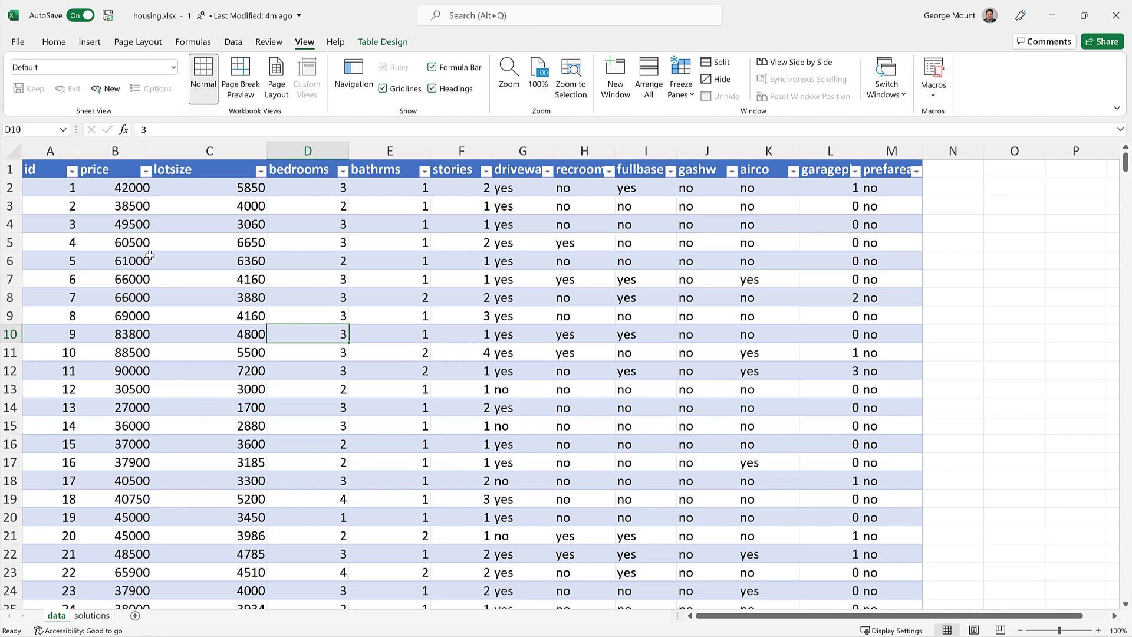
Step: Insert a PivotTable from the housing table and place it on a new worksheet
left_click(242, 229)
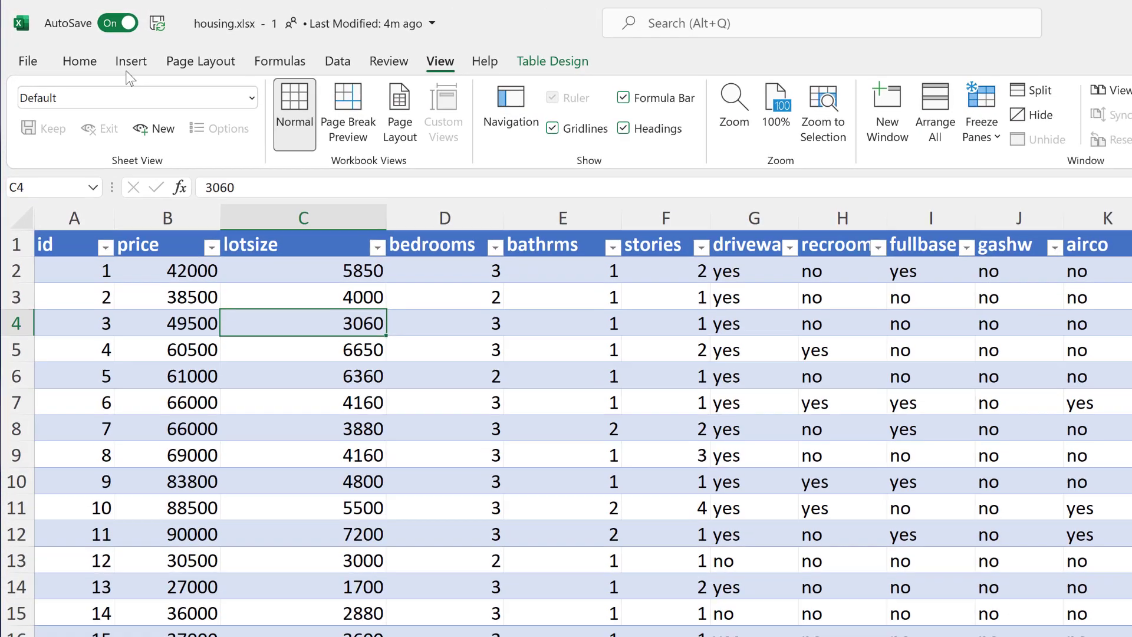
left_click(130, 63)
left_click(41, 107)
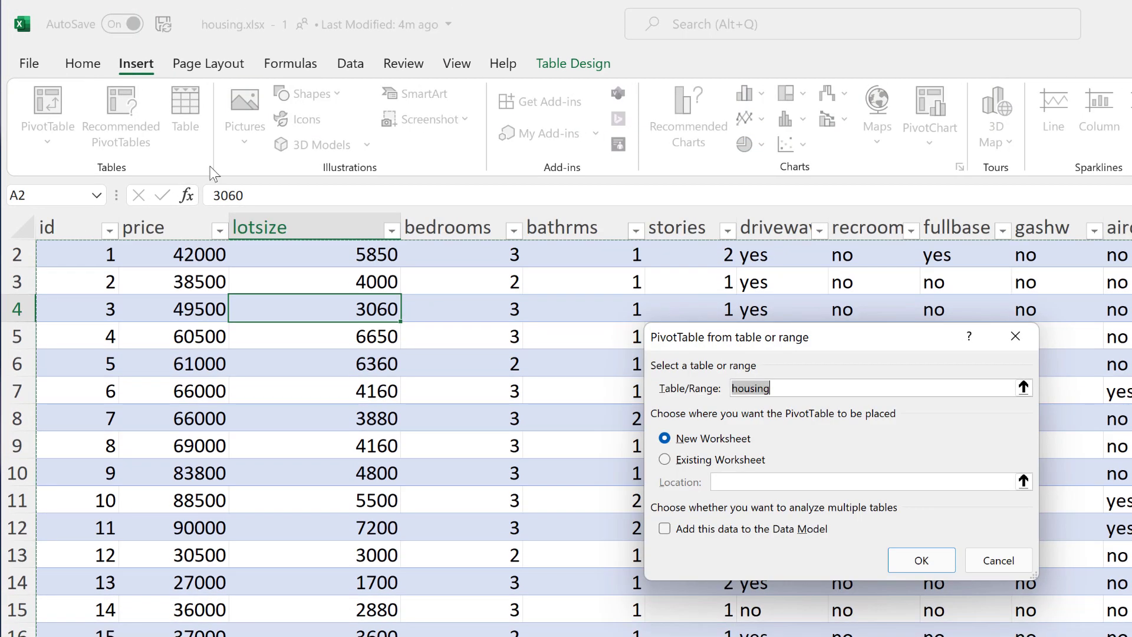
scroll(230, 335, "up", 1)
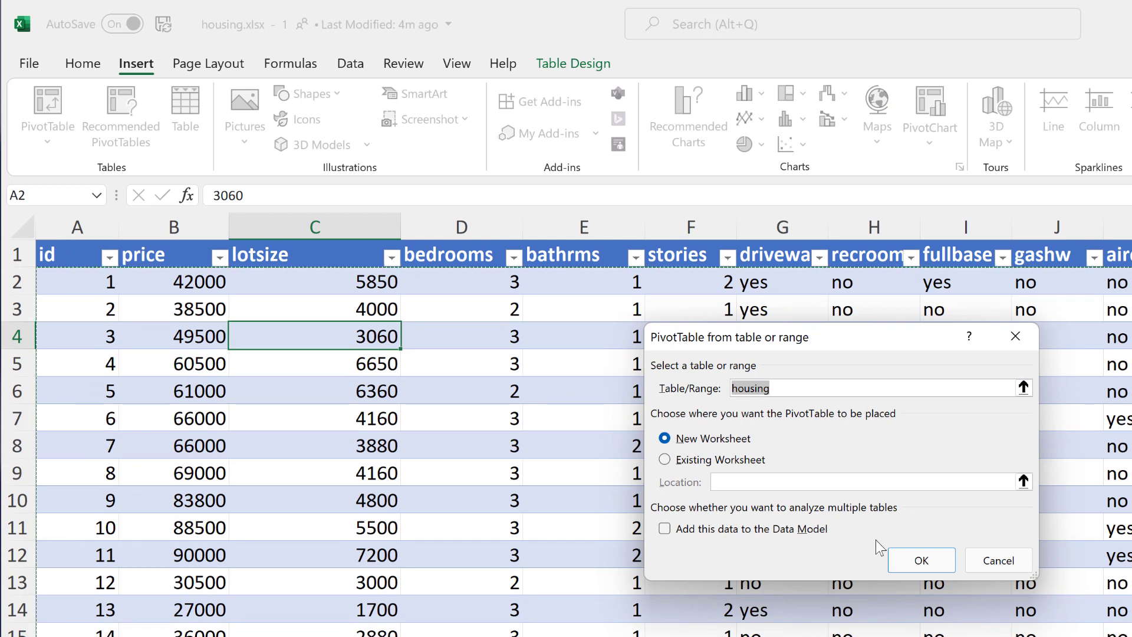
left_click(924, 568)
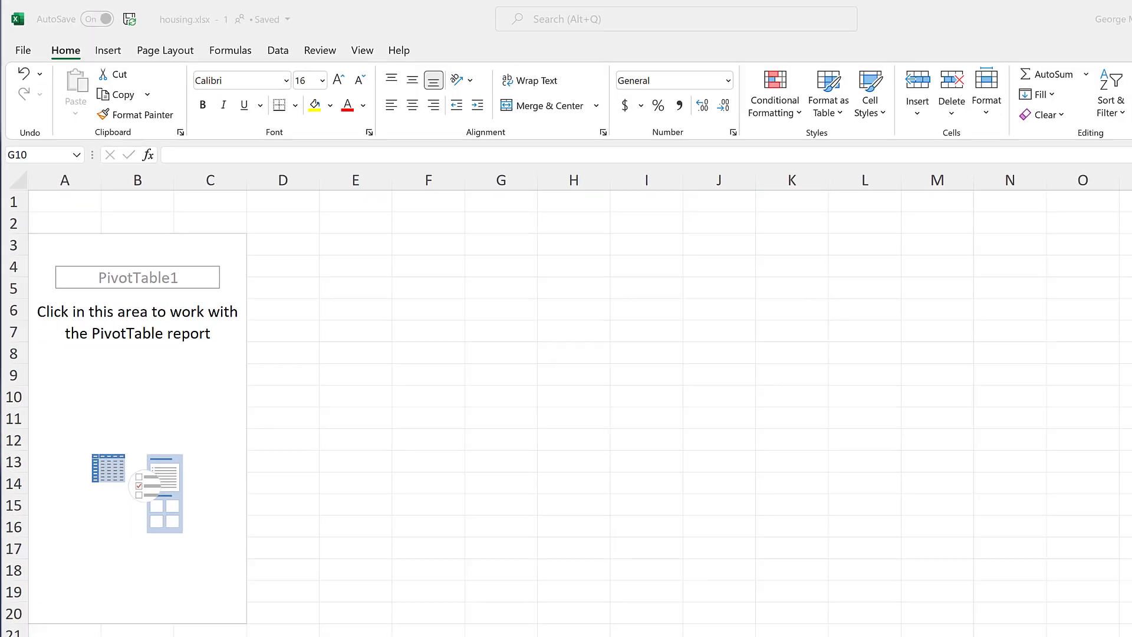
Step: Add id to the pivot's Values and summarize it as Count instead of Sum
left_click(202, 334)
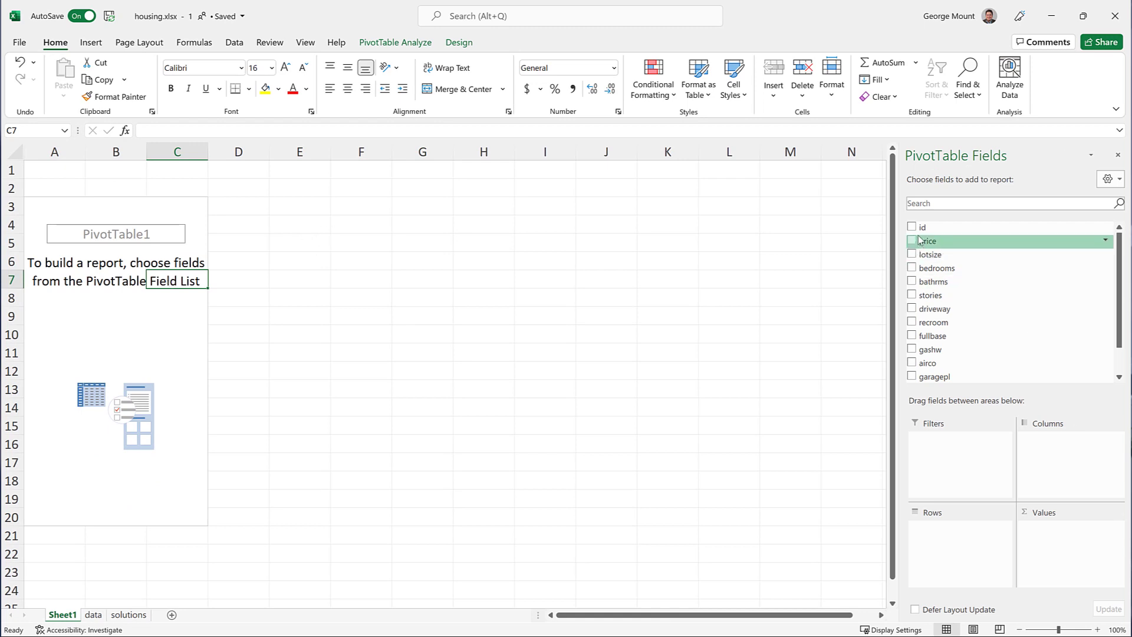
left_click_drag(919, 227, 1071, 531)
left_click(1061, 528)
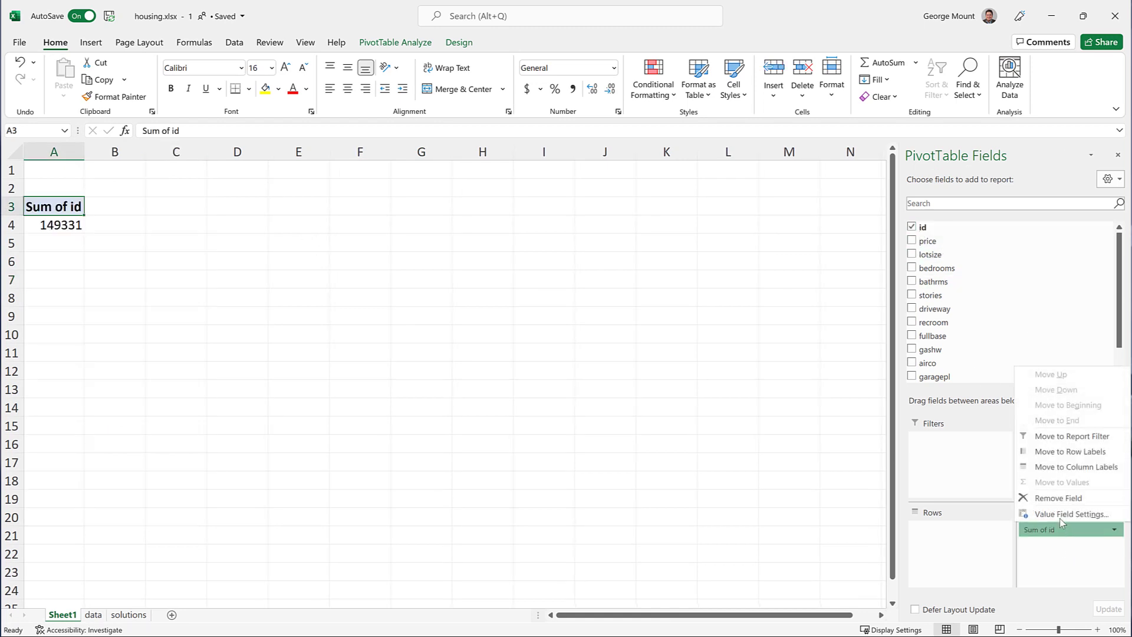
left_click(1060, 514)
double_click(469, 306)
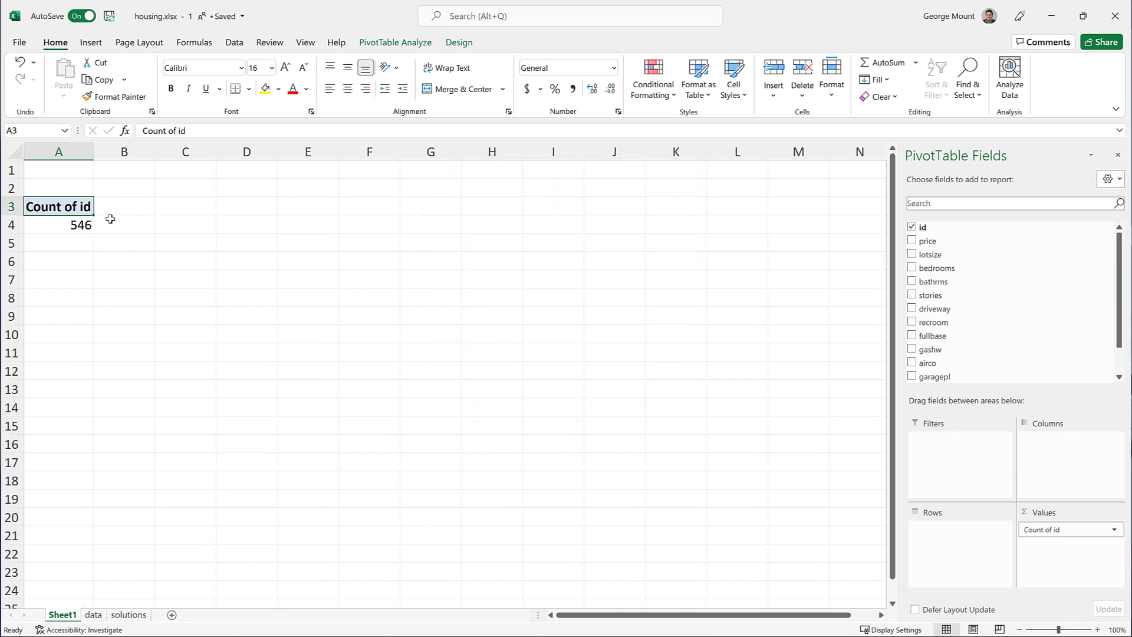
Step: Place prefarea in the pivot's Columns and airco in its Rows
left_click(67, 225)
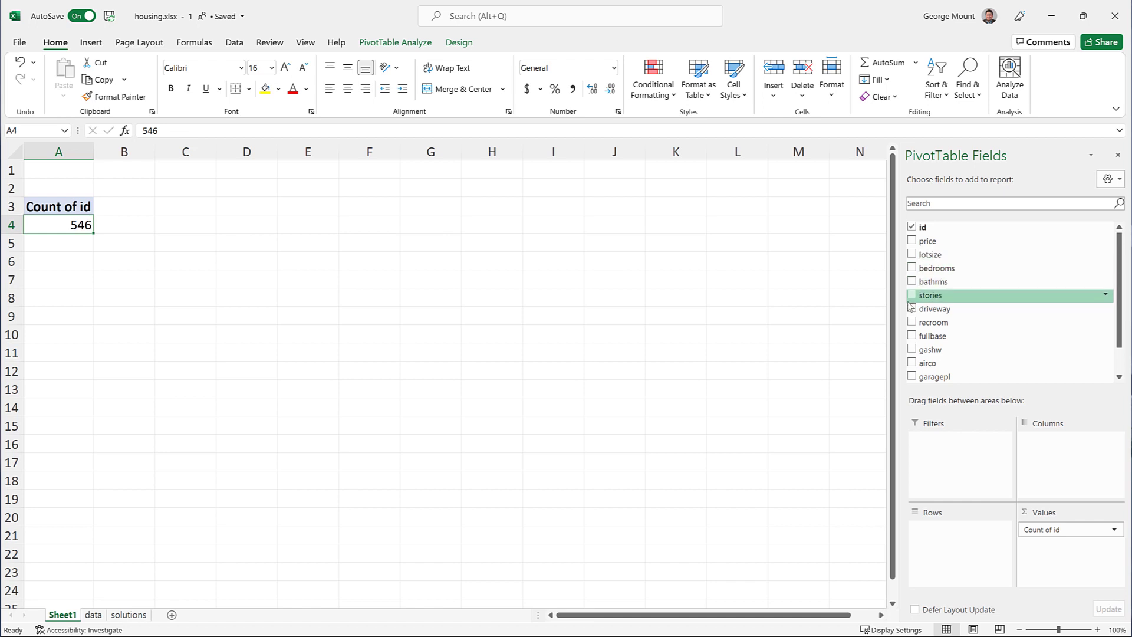
scroll(917, 319, "down", 1)
left_click_drag(933, 358, 1043, 468)
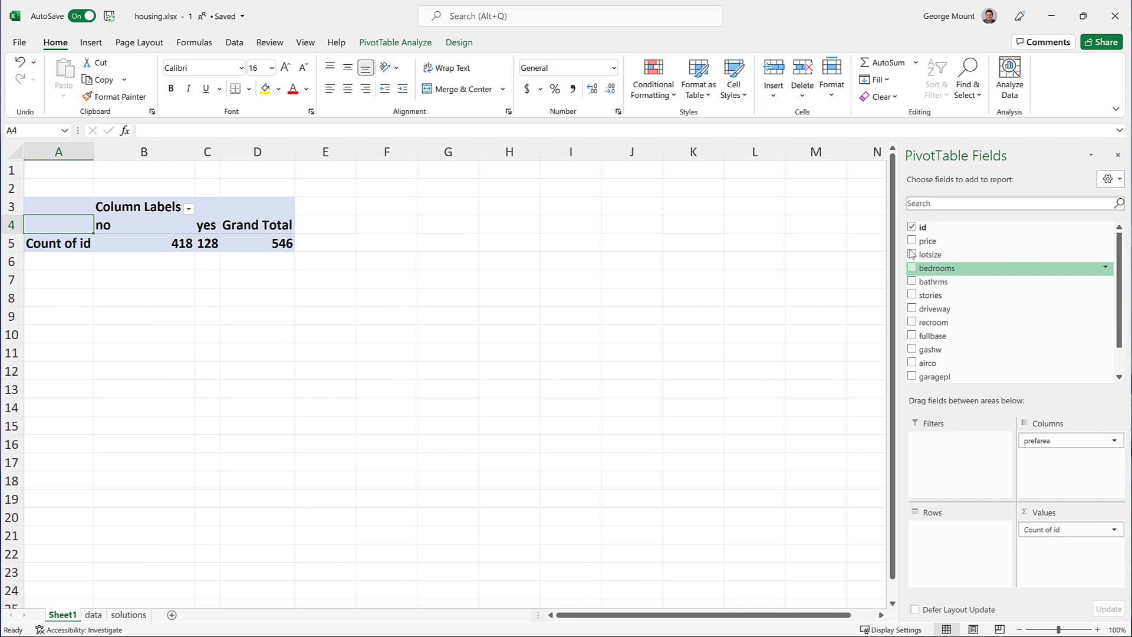
left_click_drag(923, 363, 958, 530)
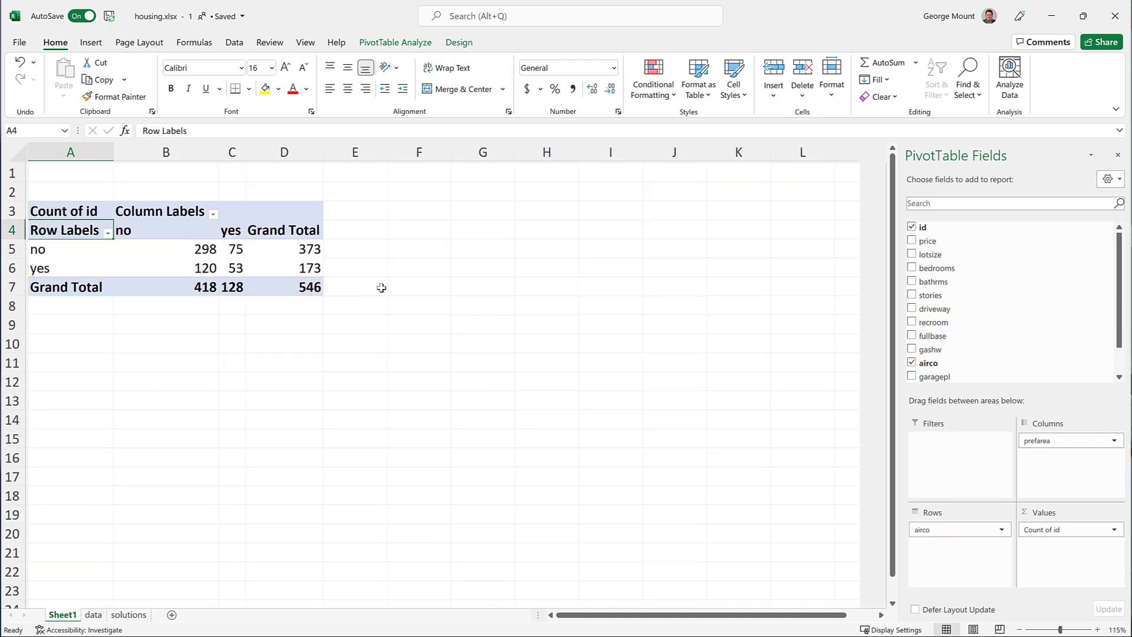
Step: Select the labelled no/yes count block A4:C6 (298, 75, 120, 53) in the pivot
scroll(377, 285, "up", 2)
left_click(370, 322)
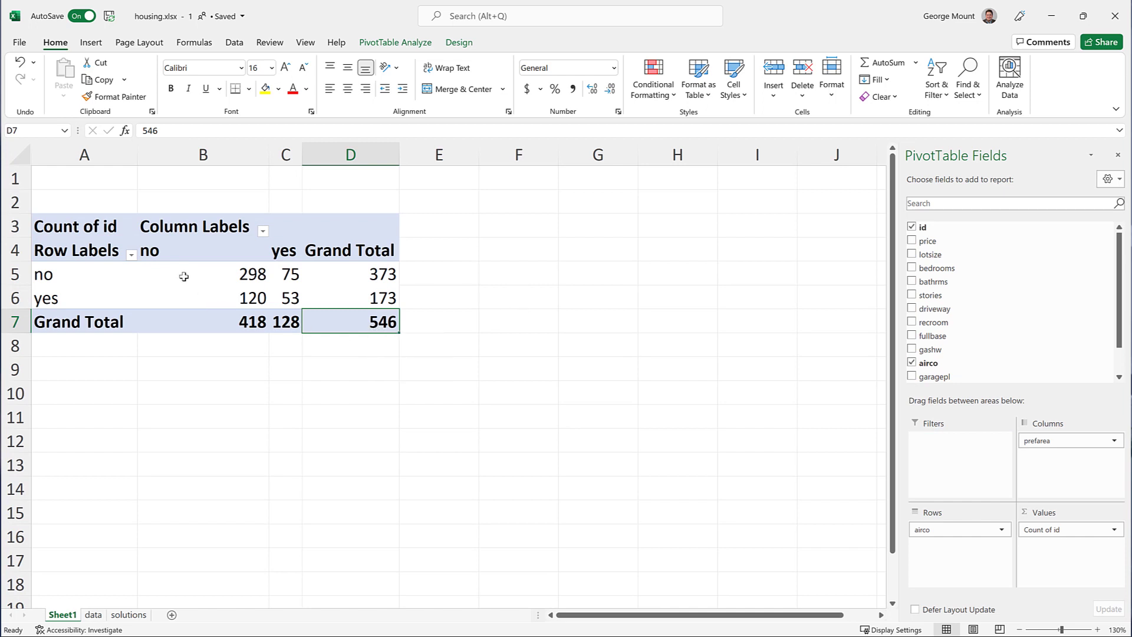
left_click(212, 271)
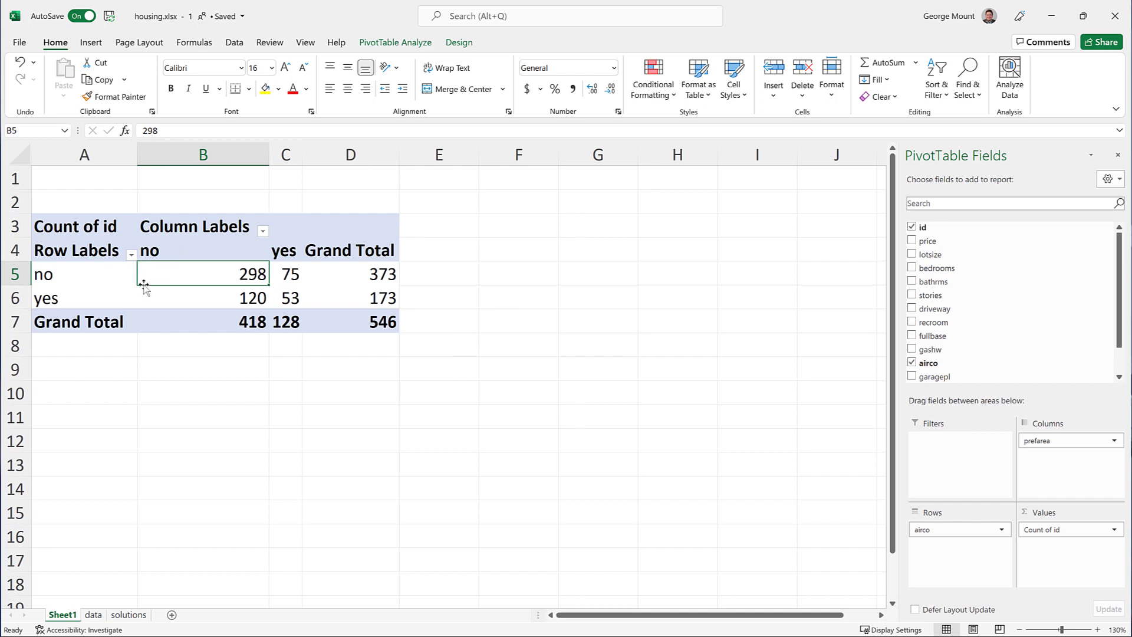
left_click(284, 293)
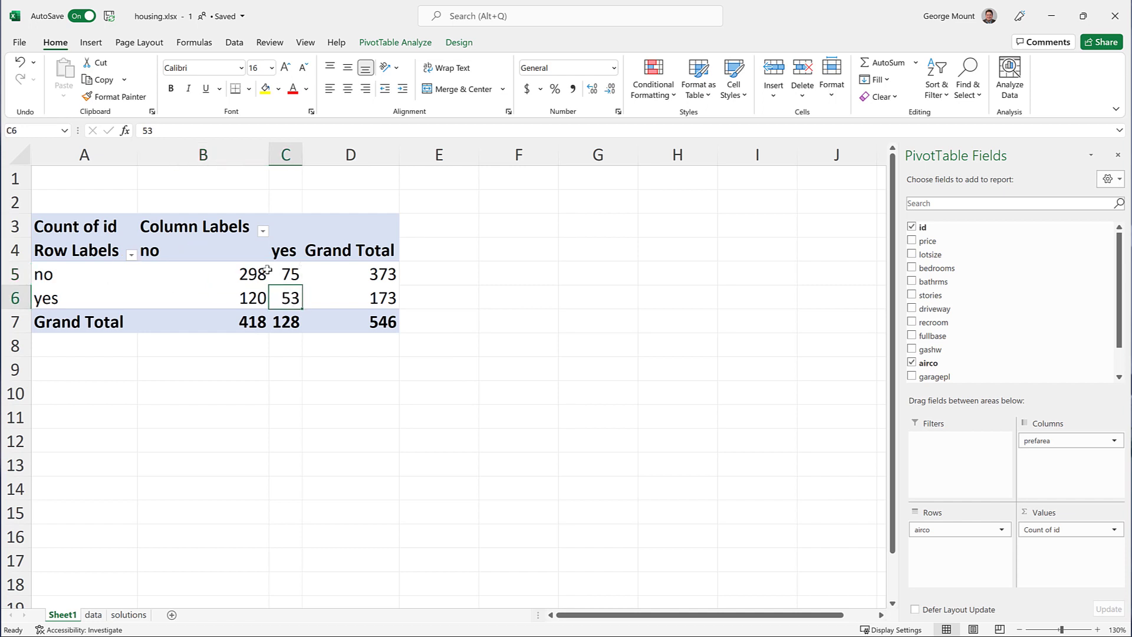
left_click(183, 376)
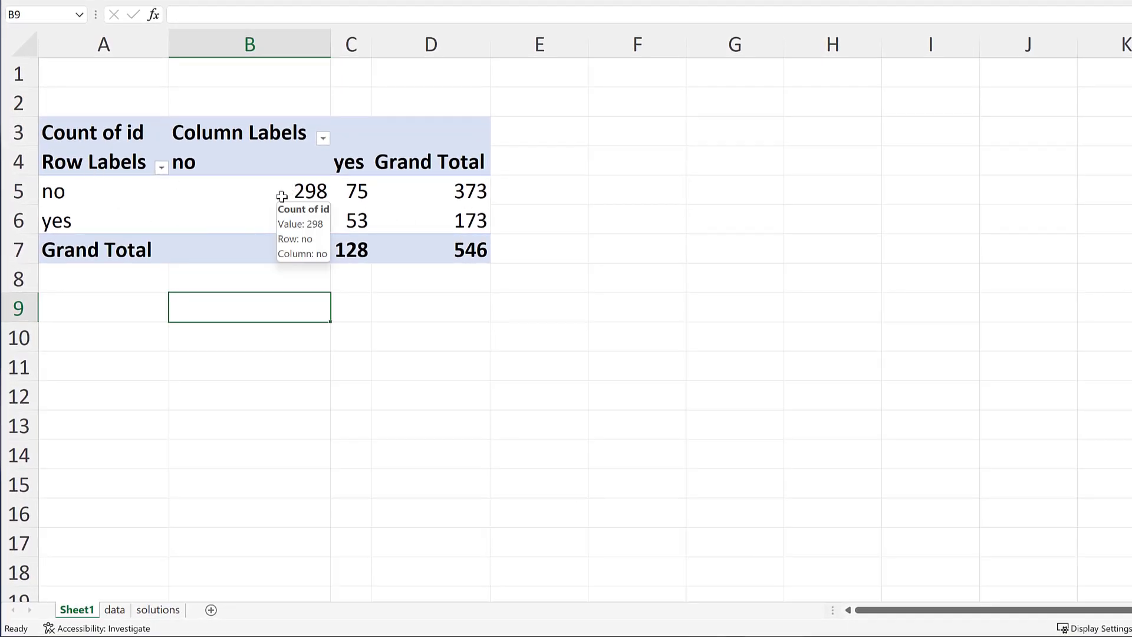
mouse_move(178, 200)
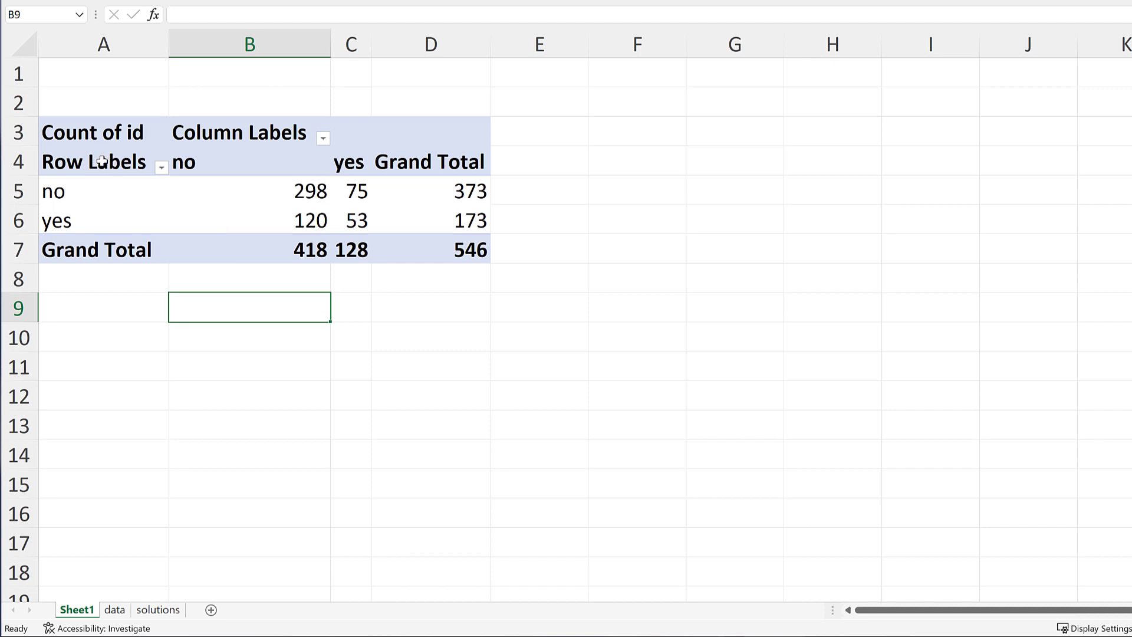
left_click_drag(84, 161, 349, 221)
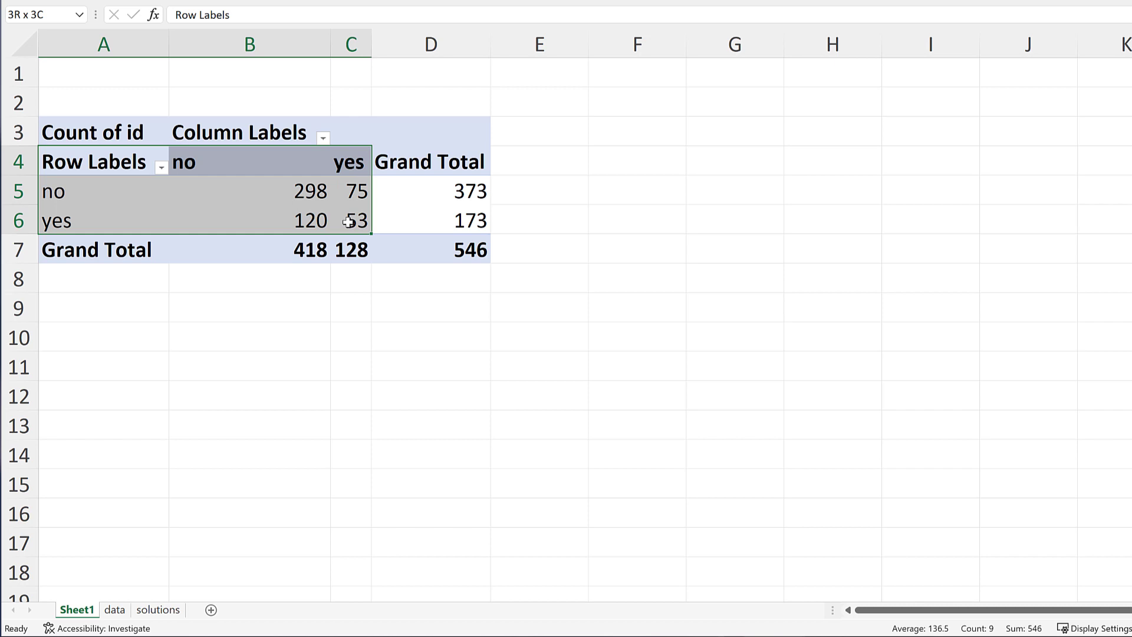
Step: Copy the count block and paste it as plain values at A9
key("ctrl+c")
left_click(106, 302)
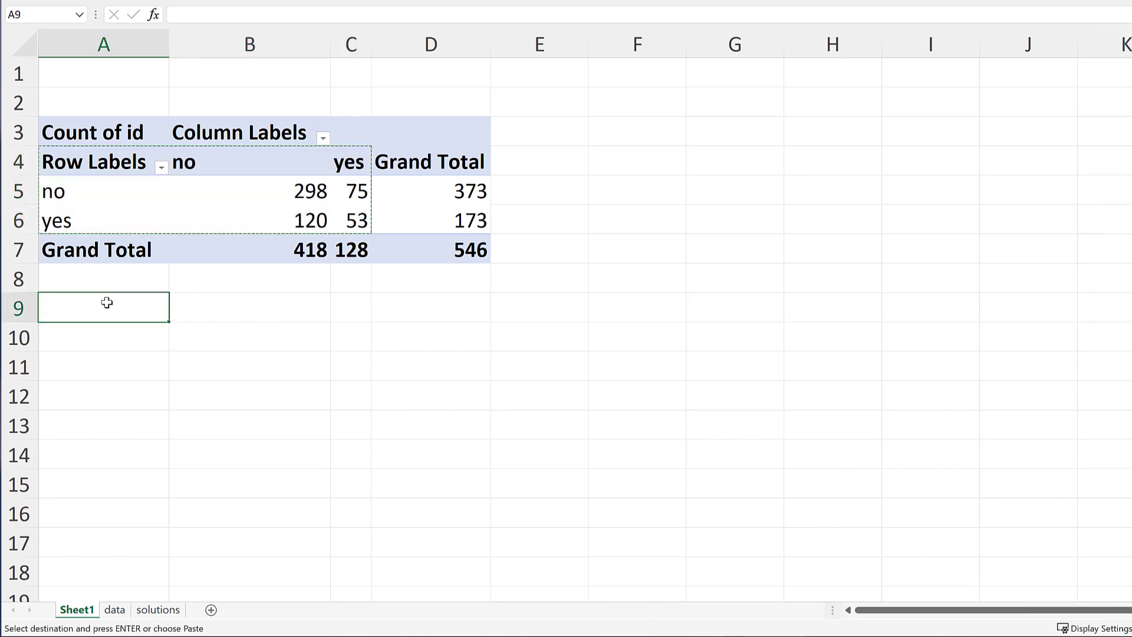
right_click(107, 302)
left_click(172, 248)
left_click(222, 356)
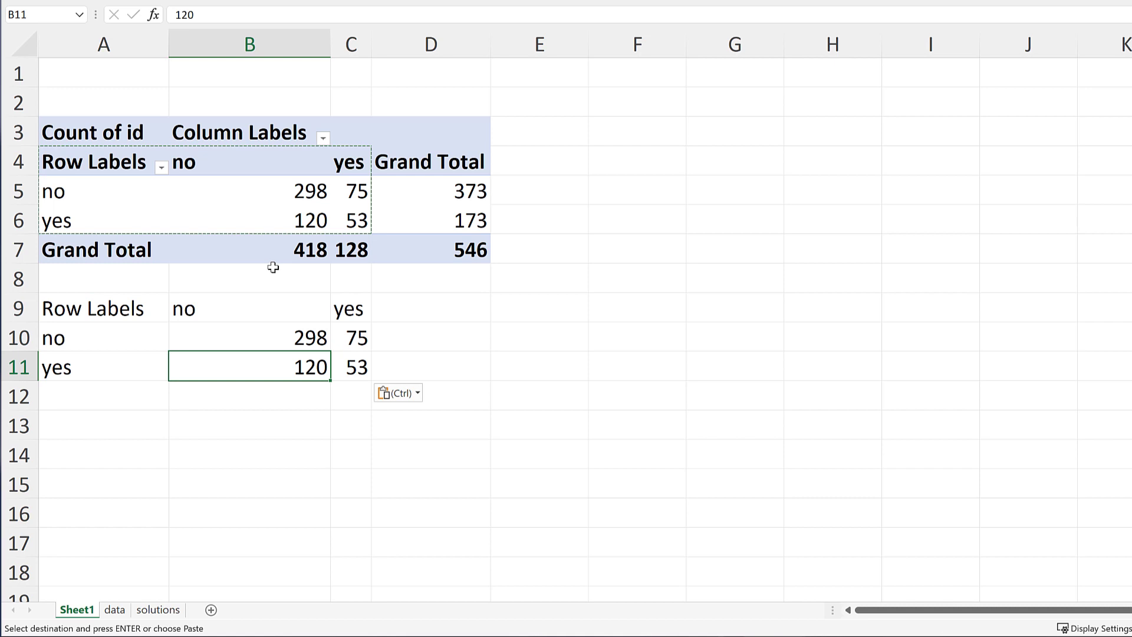
left_click(327, 309)
left_click(383, 309)
left_click_drag(212, 325, 359, 362)
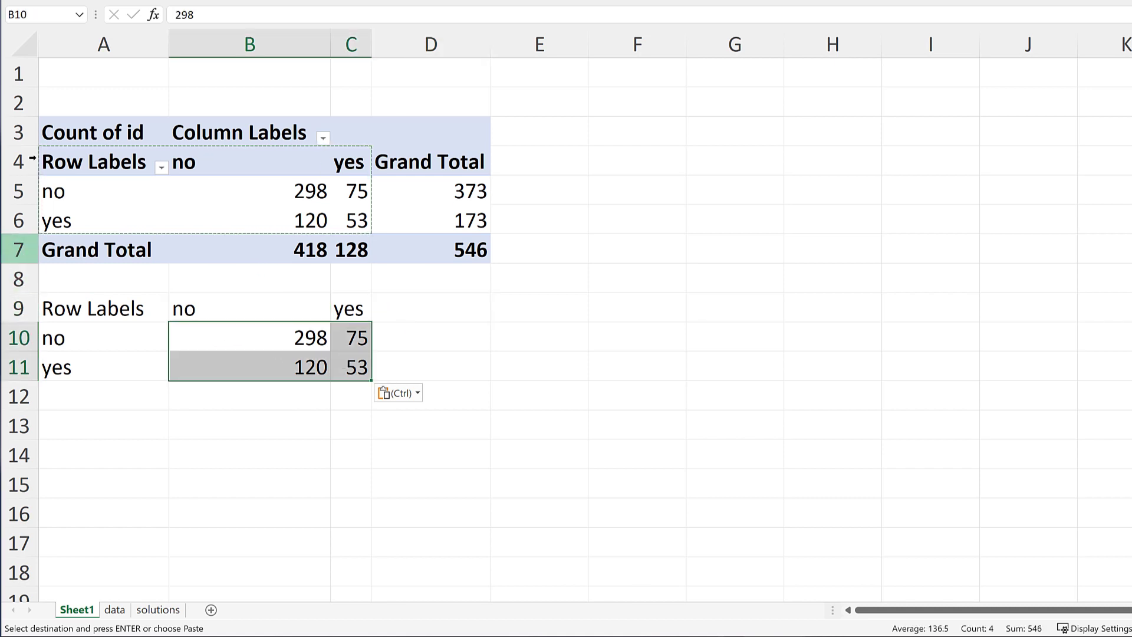
Step: Label the pivot 'Actual' in A2 and insert a blank row above the pasted table
left_click(117, 84)
left_click(114, 104)
type("Actual")
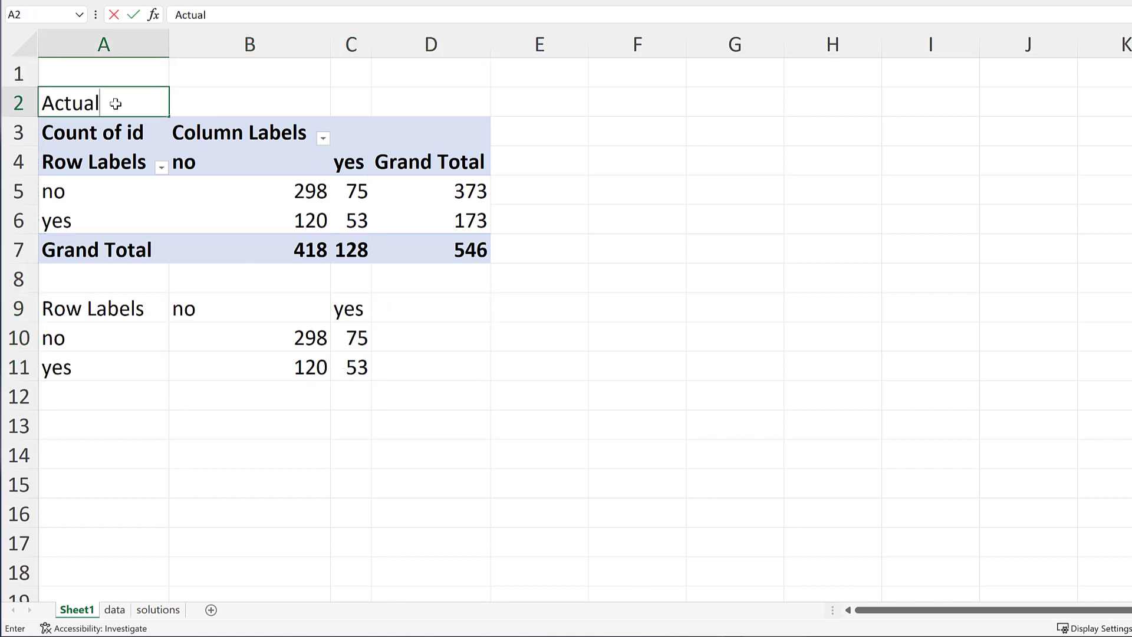
key("Return")
left_click(19, 220)
right_click(19, 279)
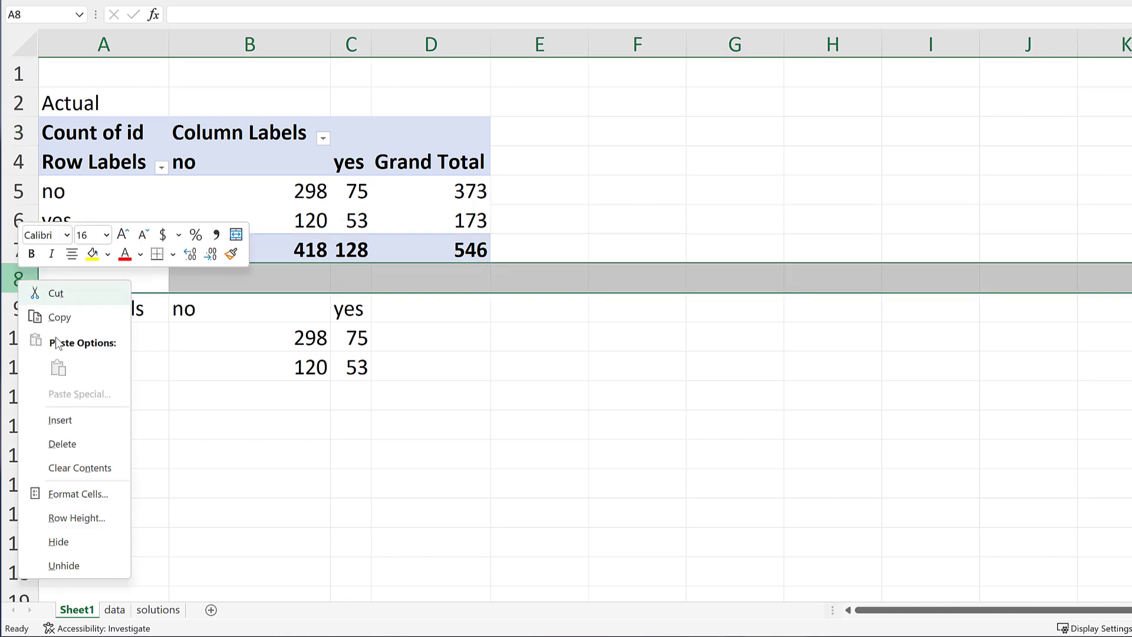
left_click(63, 421)
Step: Label the copy 'Expected' in A9 and clear its counts in B11:C12
left_click(99, 306)
type("Ac")
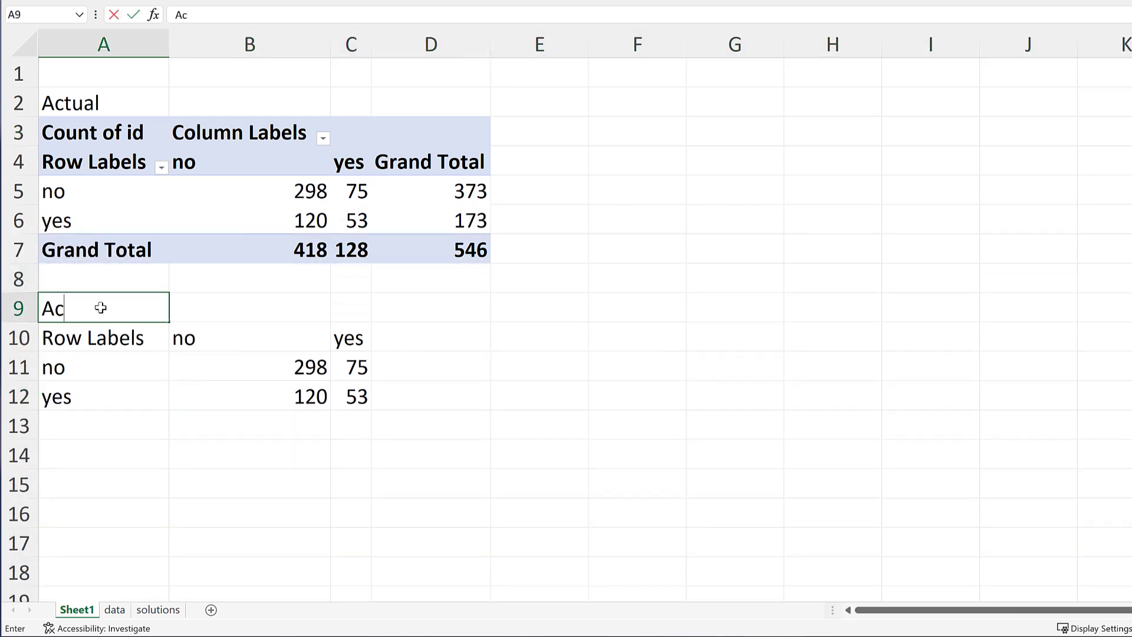
key("BackSpace")
key("BackSpace")
type("Expected")
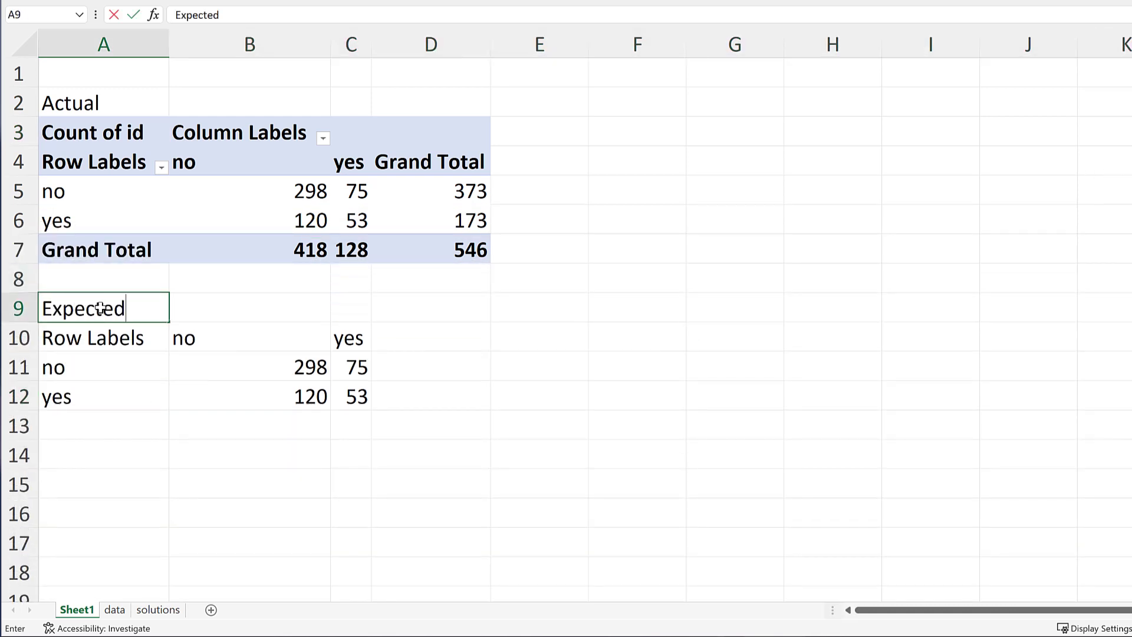
key("Return")
left_click(222, 397)
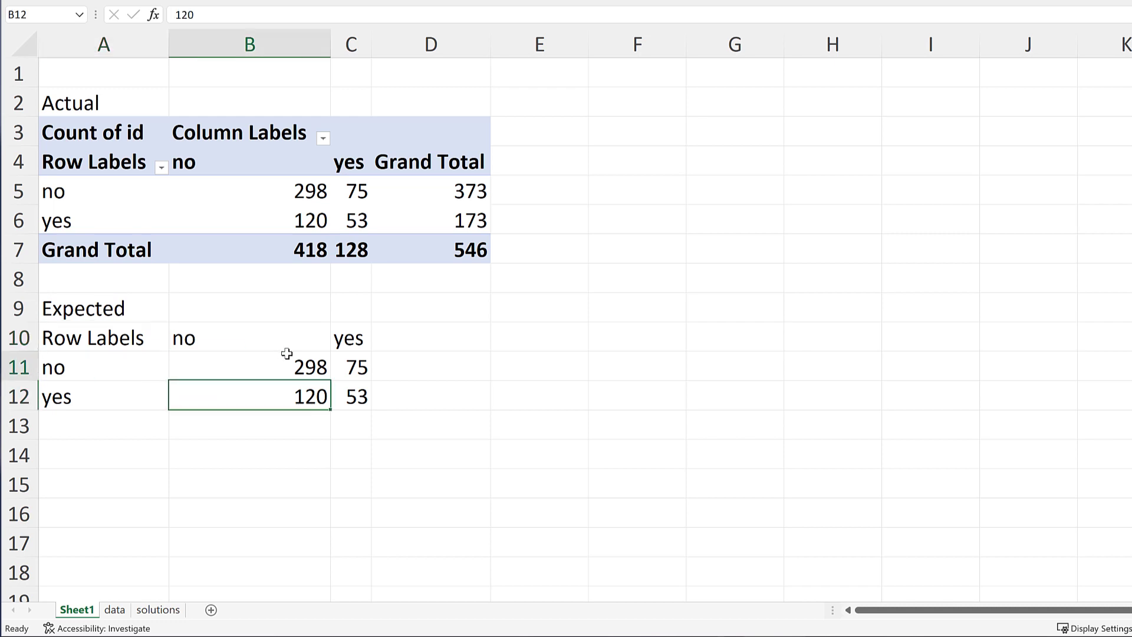
left_click_drag(291, 356, 342, 395)
key("Delete")
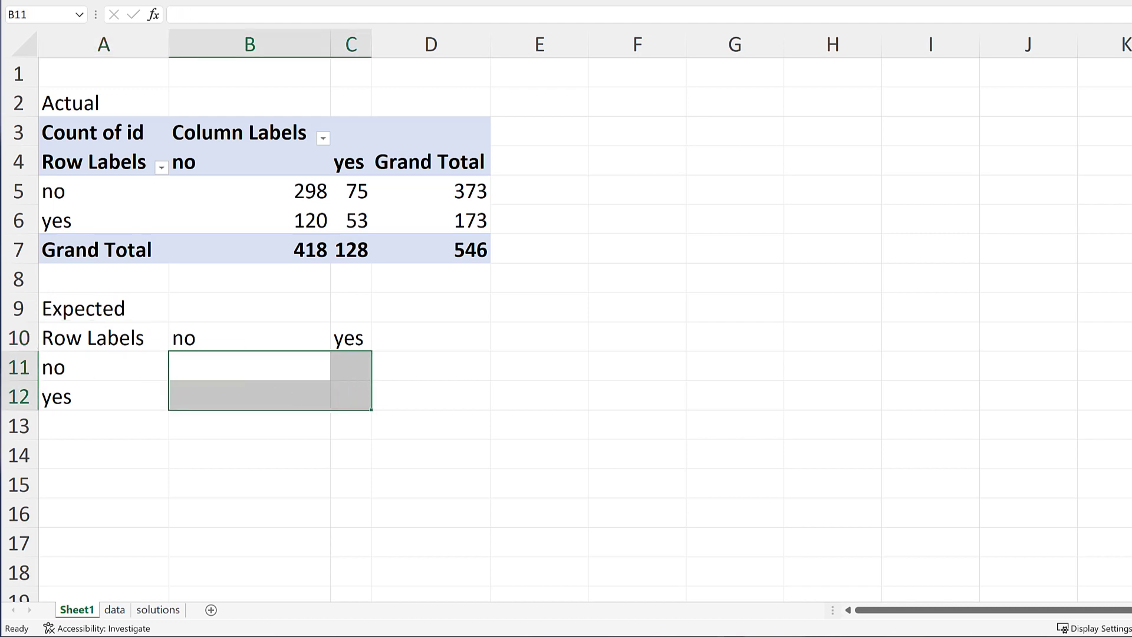
Step: Enter =(D5*B7)/D7 in B11, correcting the mistyped divisor
left_click(222, 356)
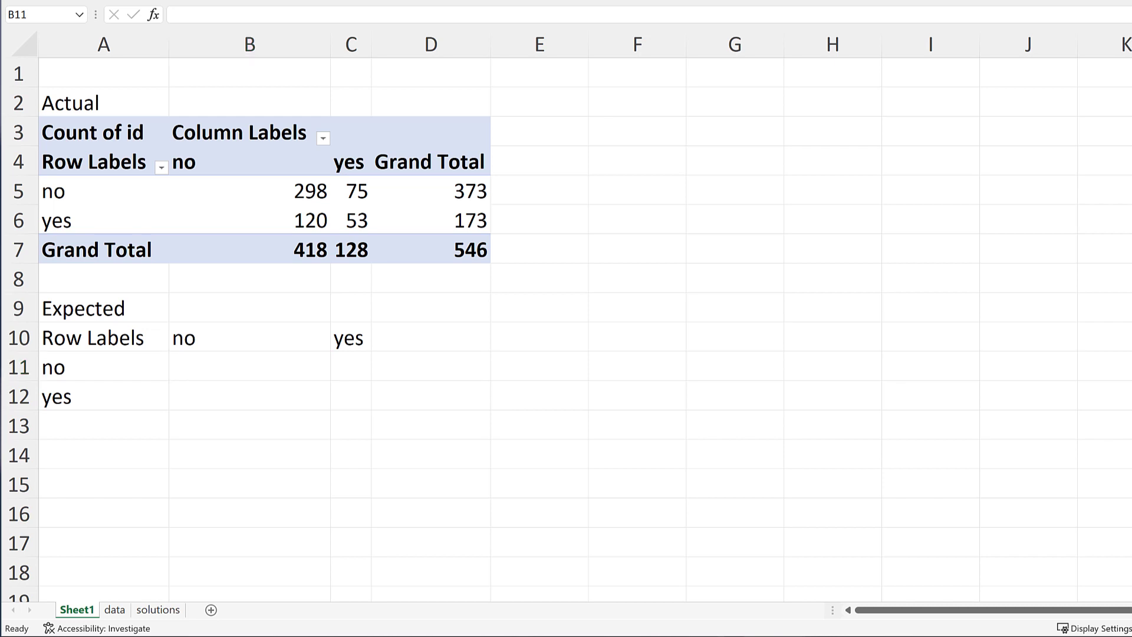
left_click(255, 358)
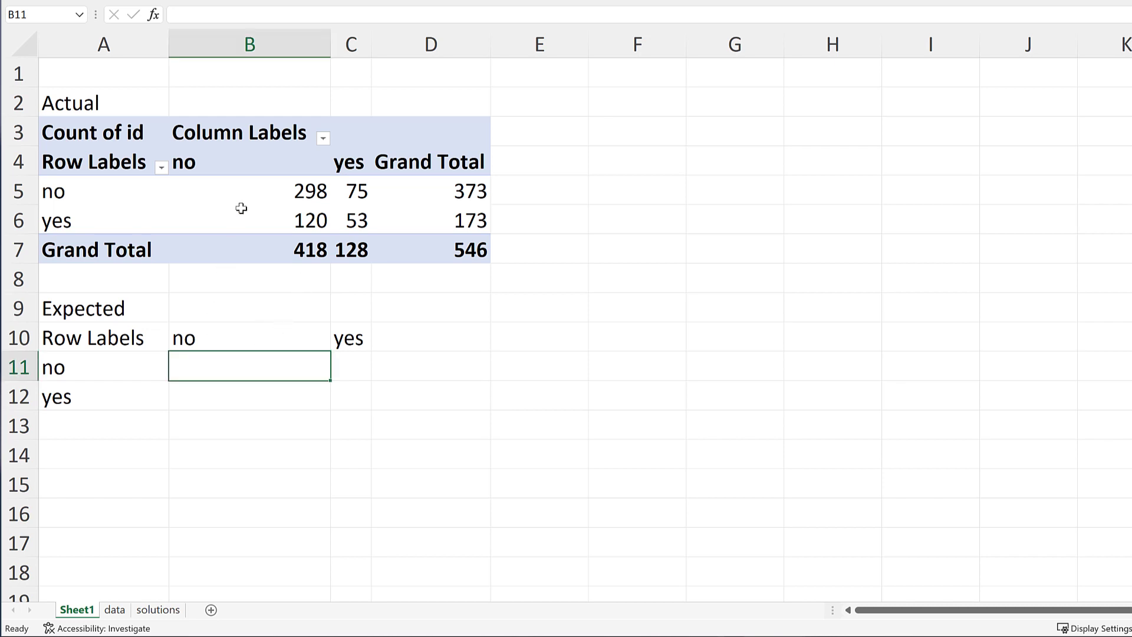
type("=(d5*")
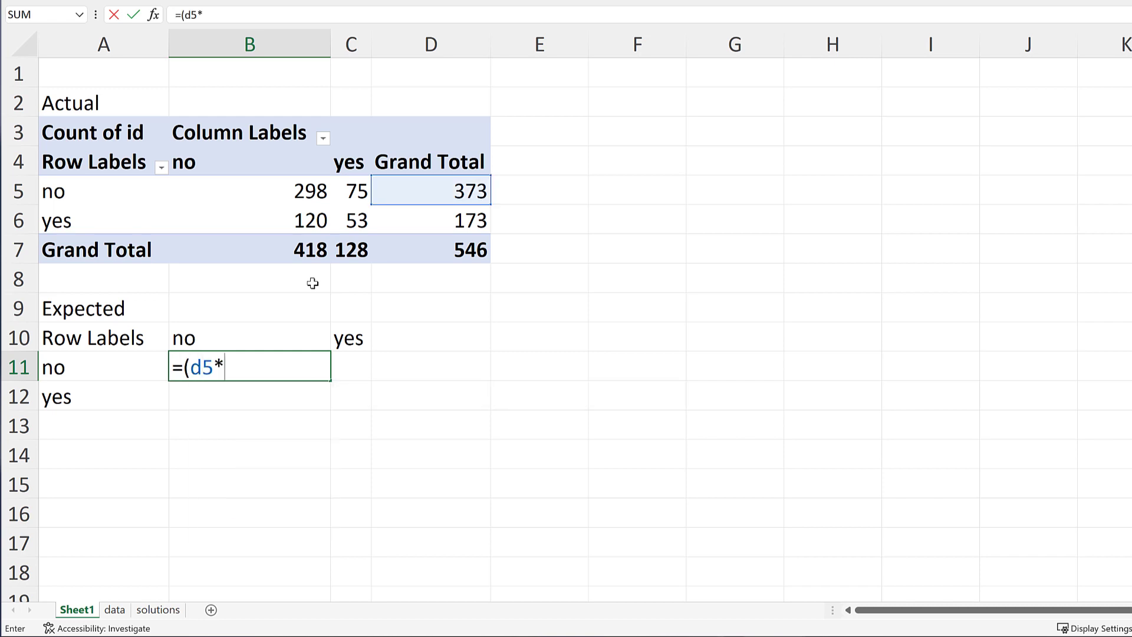
type("b7")
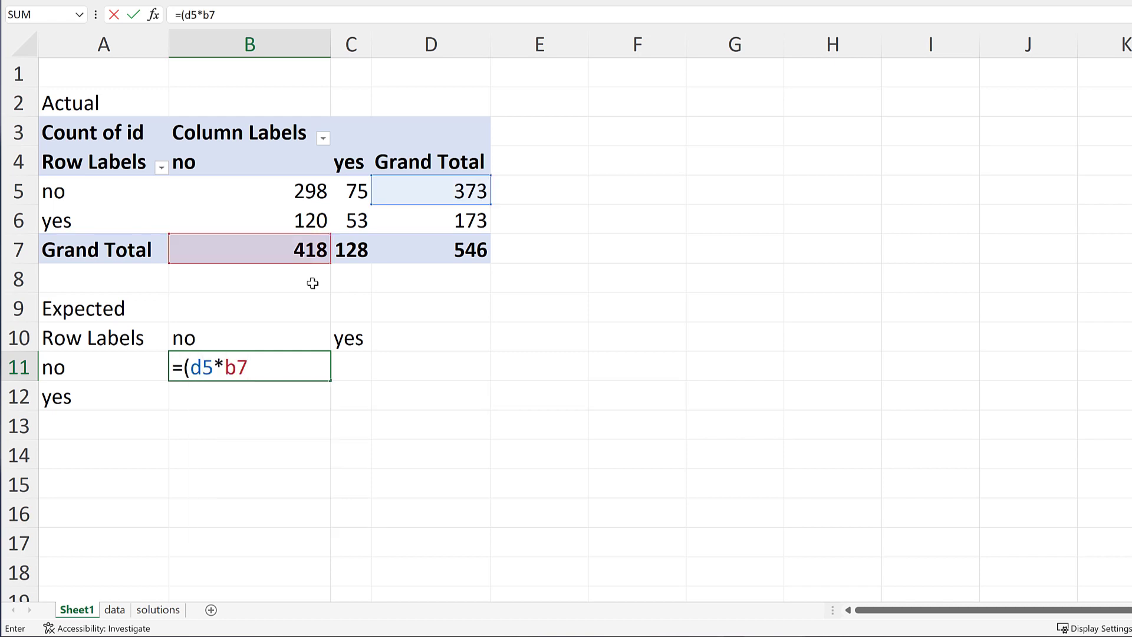
type(")/dy")
key("Return")
key("Up")
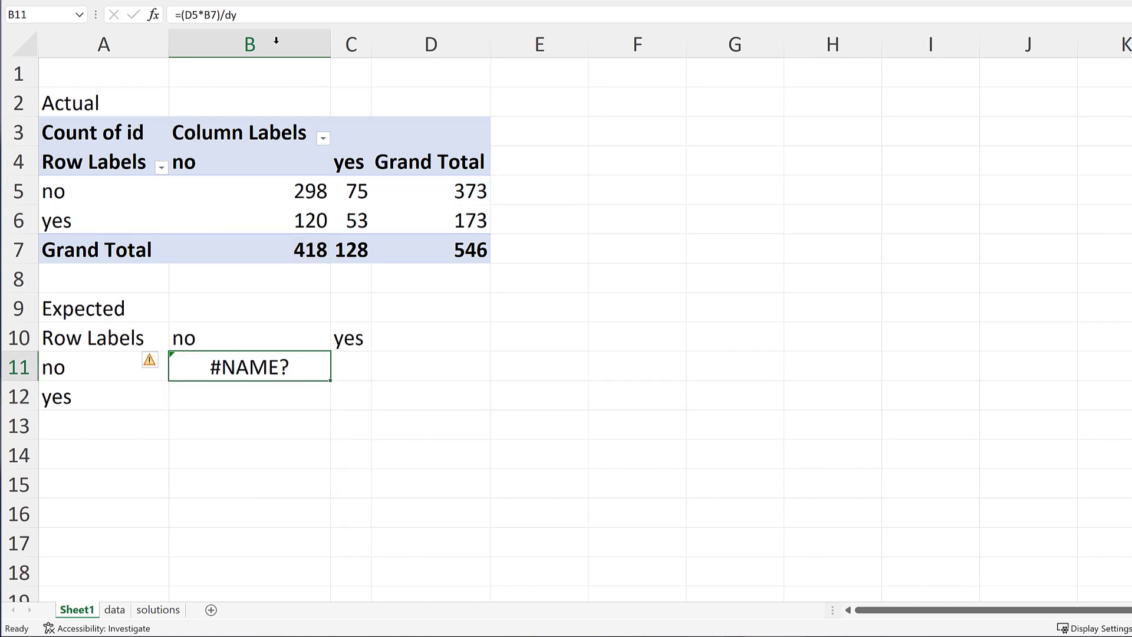
left_click(276, 20)
key("BackSpace")
type("7")
key("Return")
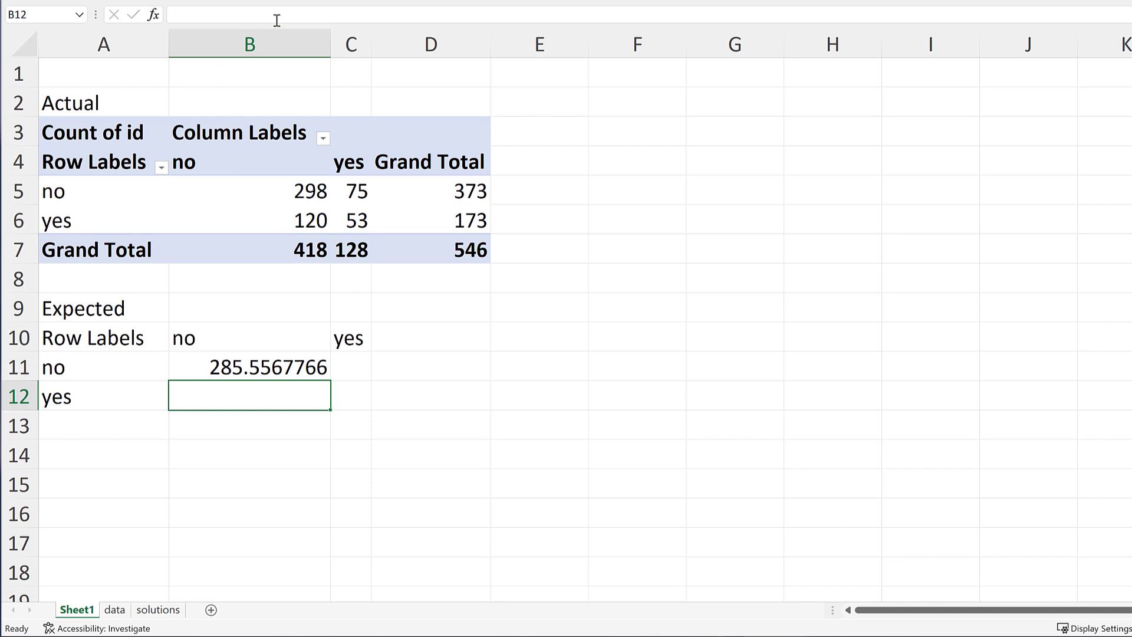
left_click(268, 373)
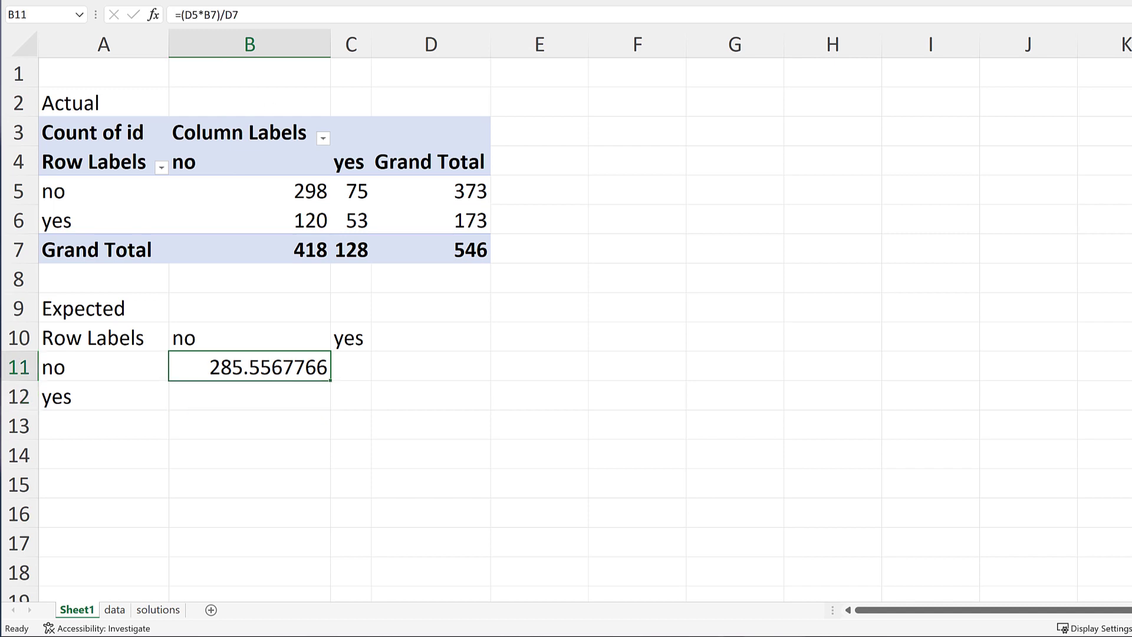
left_click(286, 368)
Step: Enter =(D5*C7)/D7 in C11
left_click(352, 378)
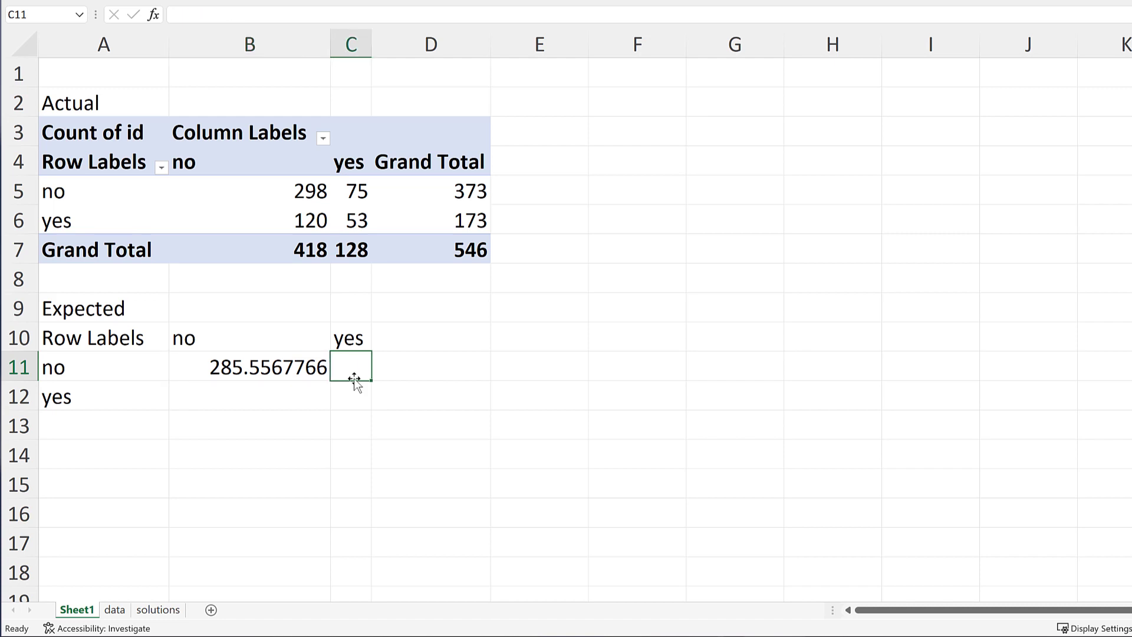
type("=(d5")
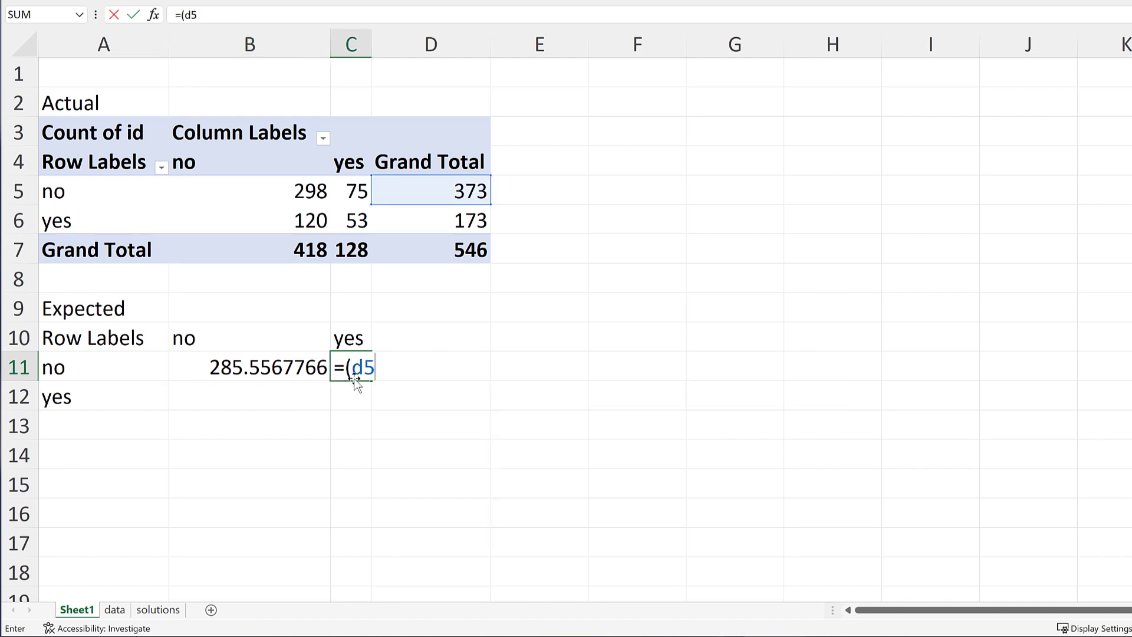
type("*c7)/bn")
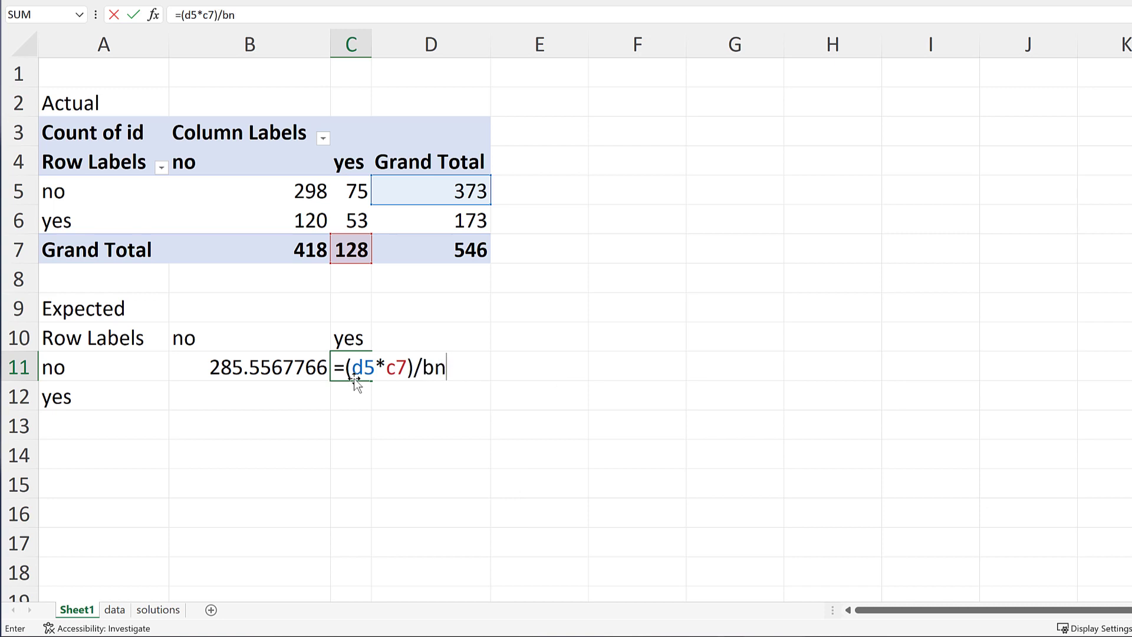
key("BackSpace")
type("7")
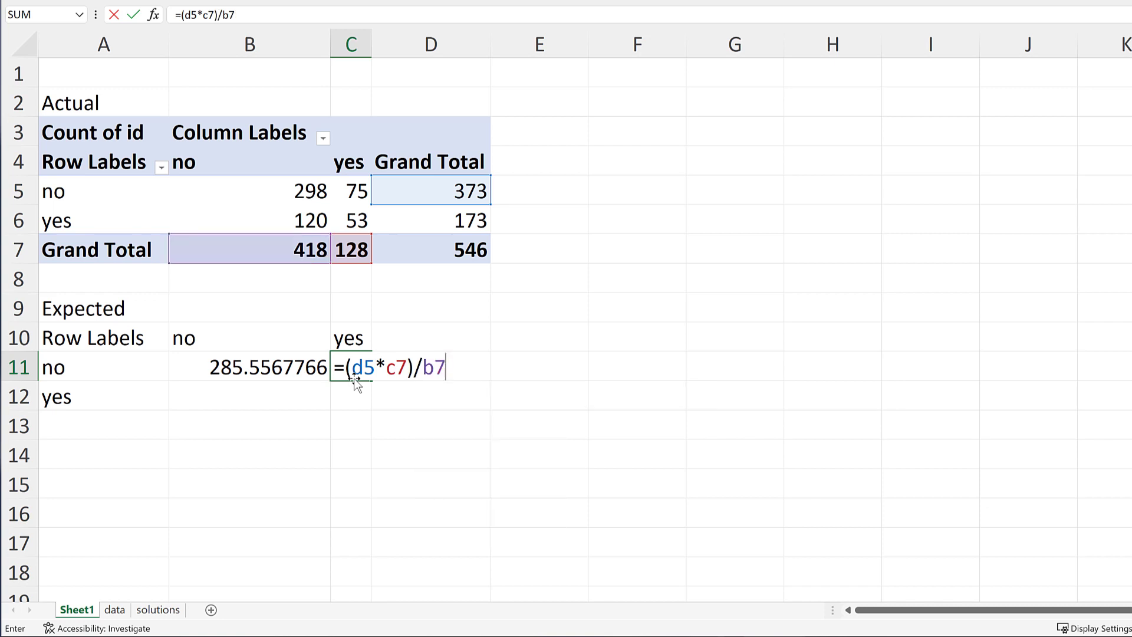
key("BackSpace")
key("BackSpace")
type("d7")
key("Return")
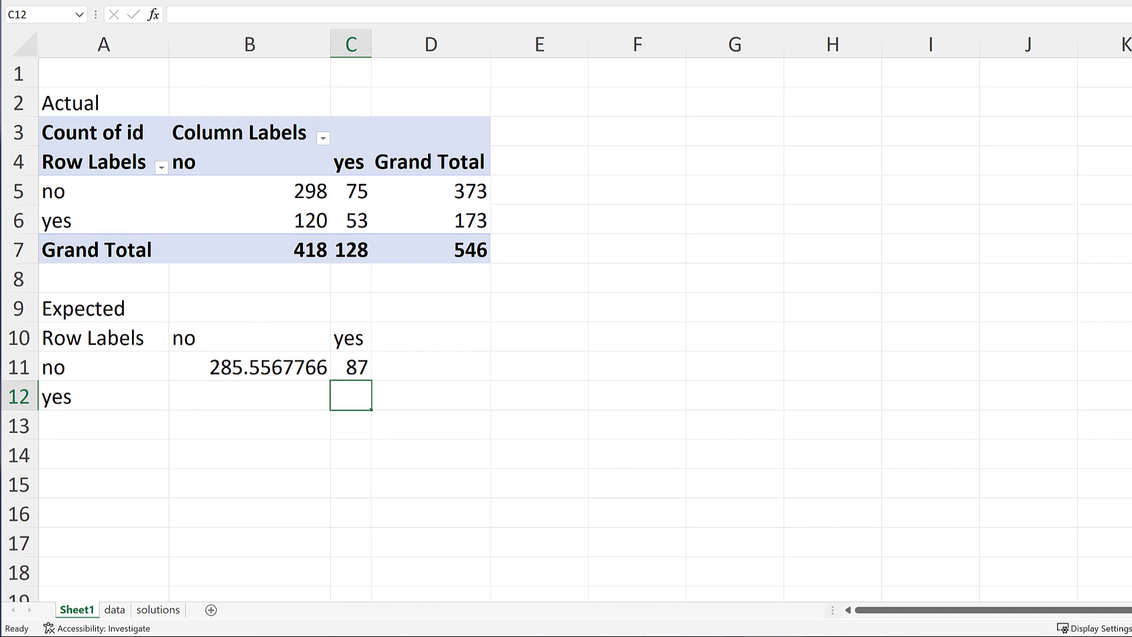
Step: Enter =(D6*B7)/D7 in B12
left_click(261, 392)
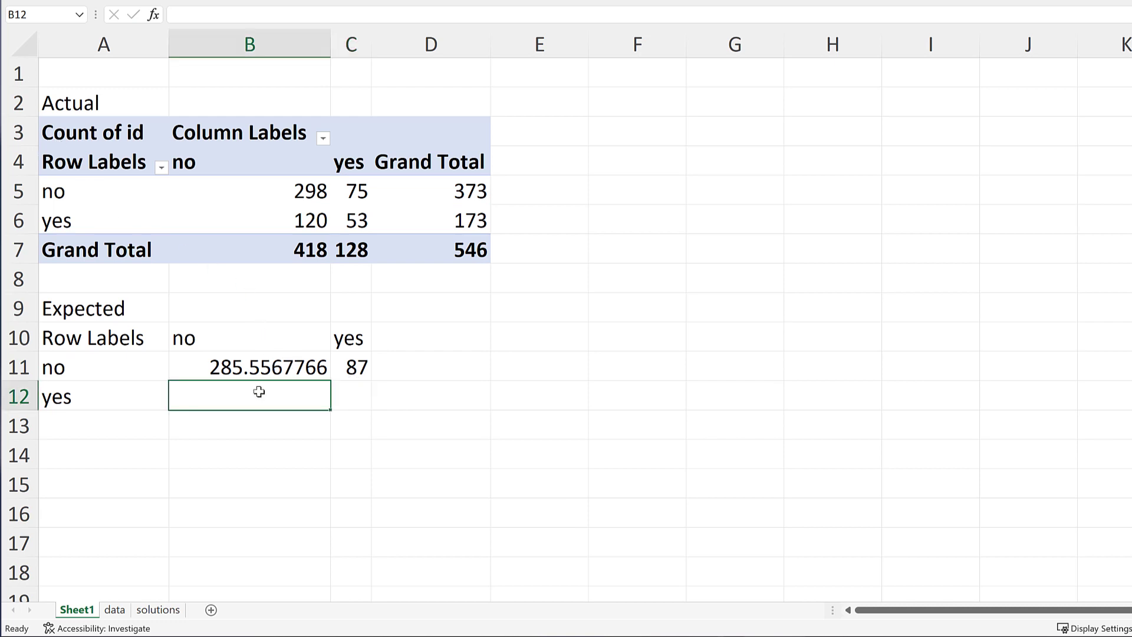
type("=(")
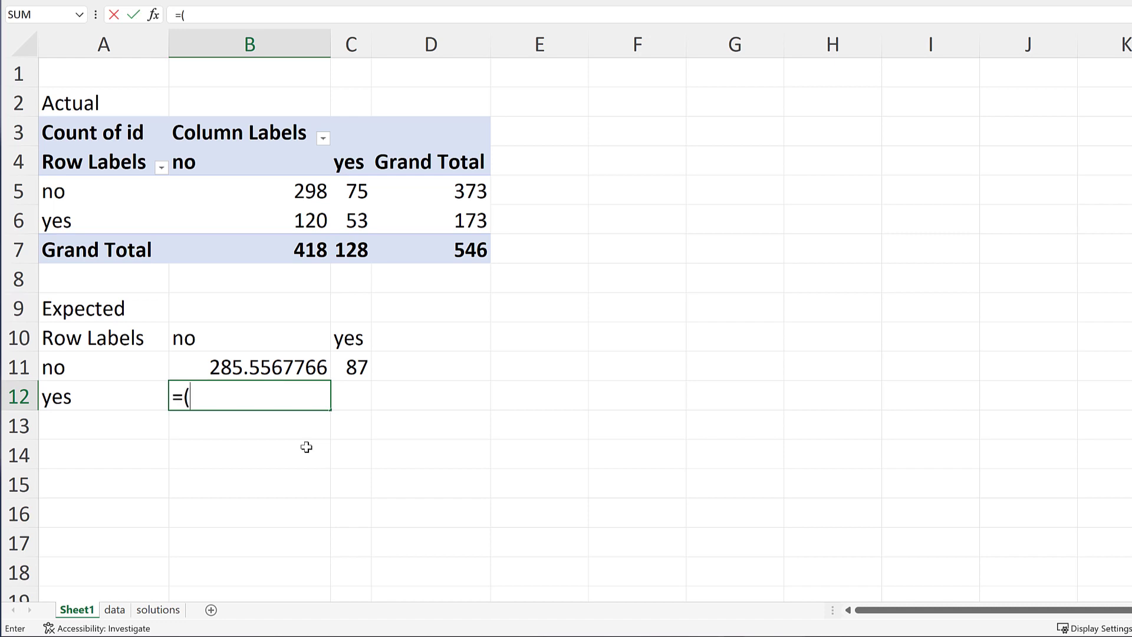
type("d78")
key("BackSpace")
key("BackSpace")
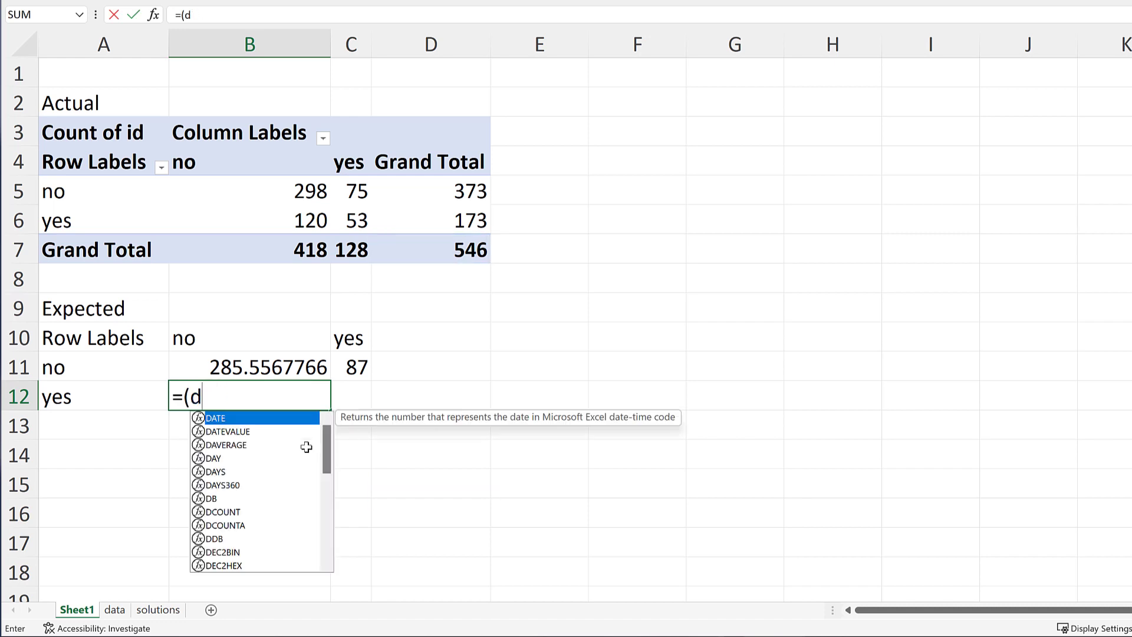
type("6*b7")
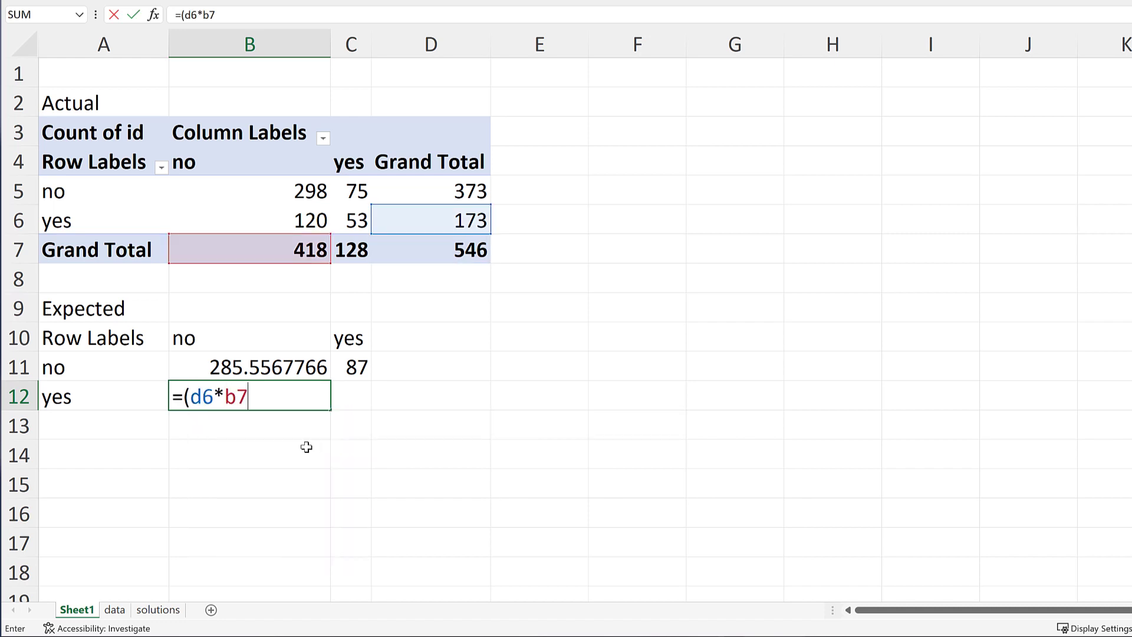
type(")/d7")
key("Tab")
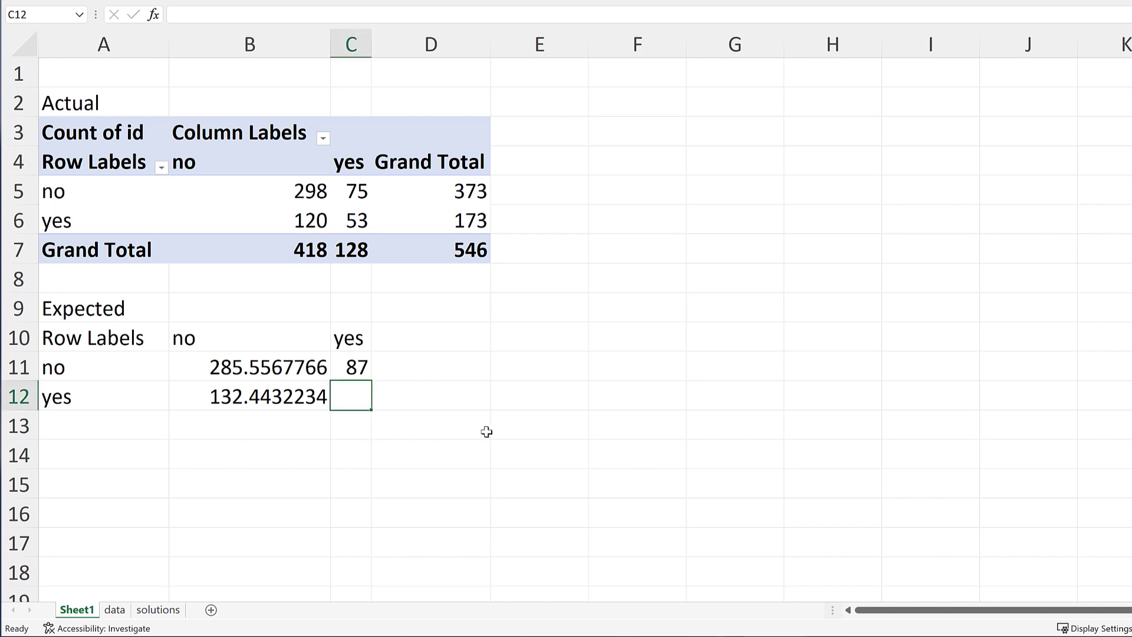
Step: Enter =(D6*C7)/D7 in C12
type("=(d7")
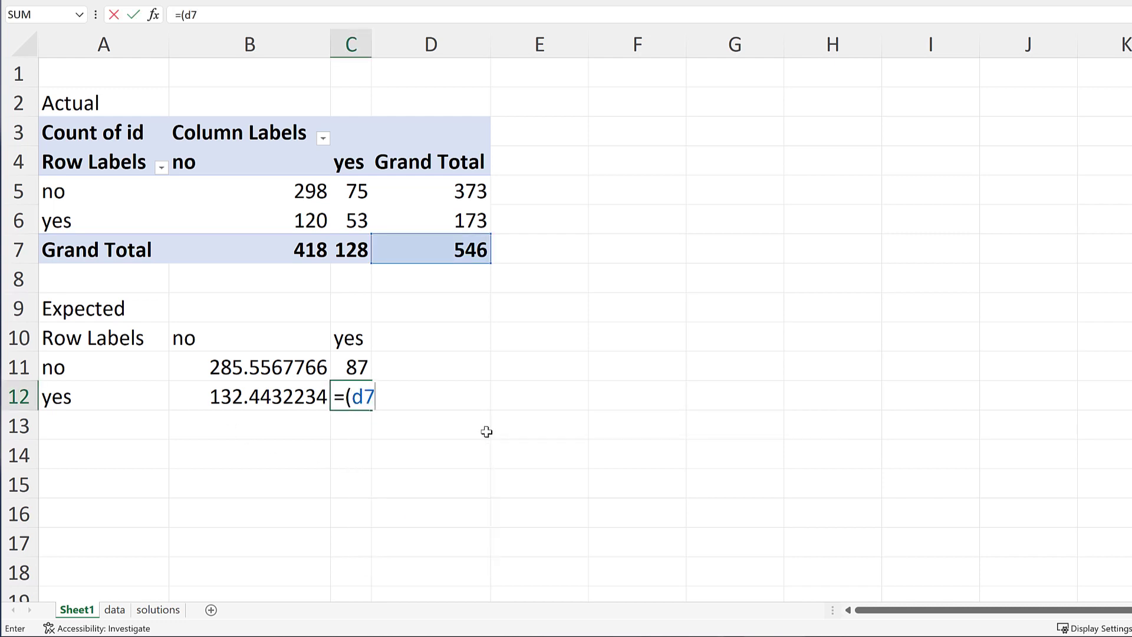
key("BackSpace")
type("6")
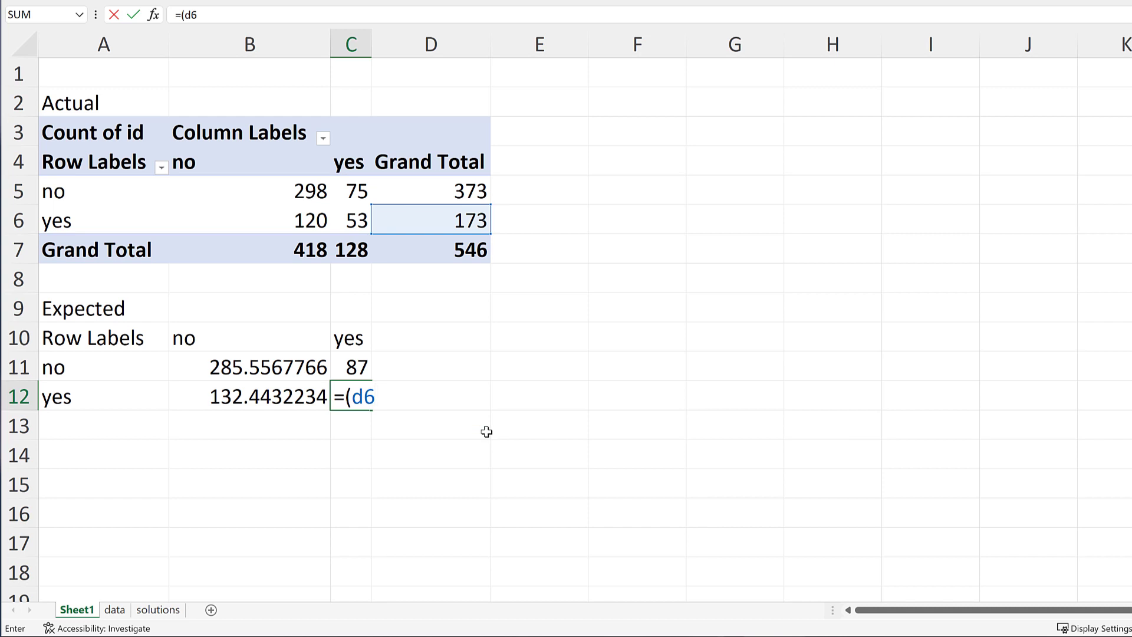
type("*c6")
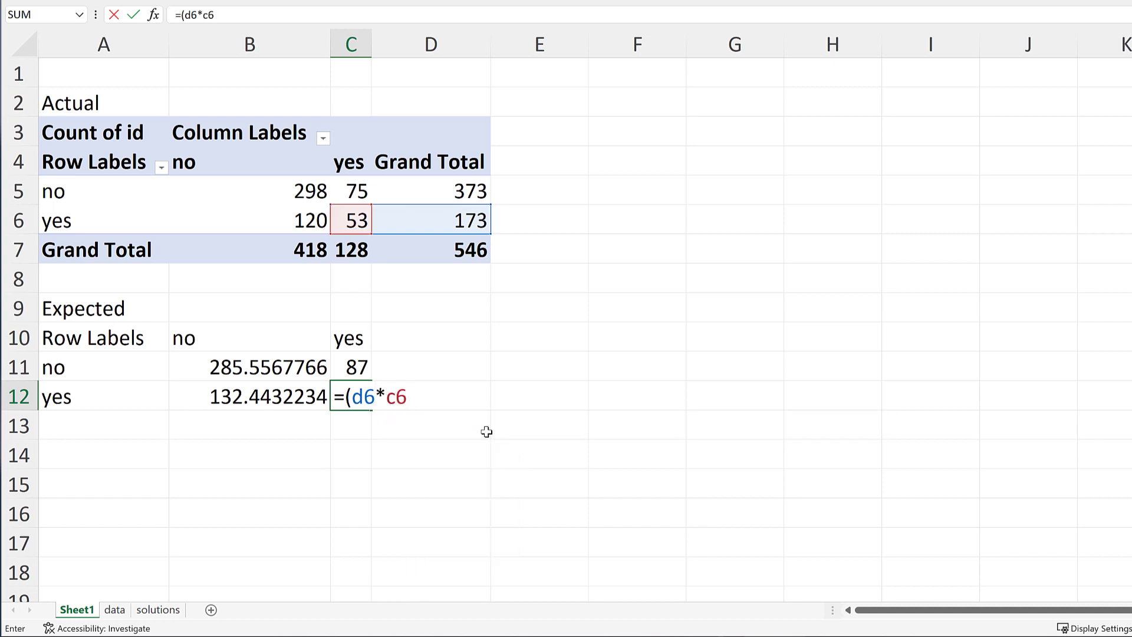
key("BackSpace")
type("7)/dy")
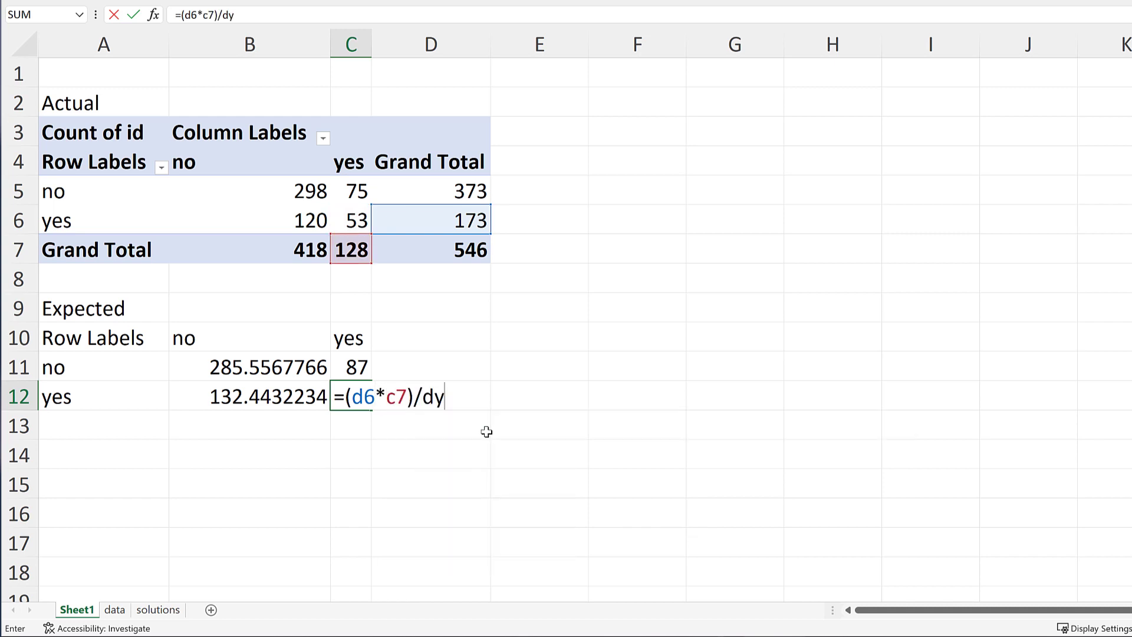
key("BackSpace")
type("7")
key("Return")
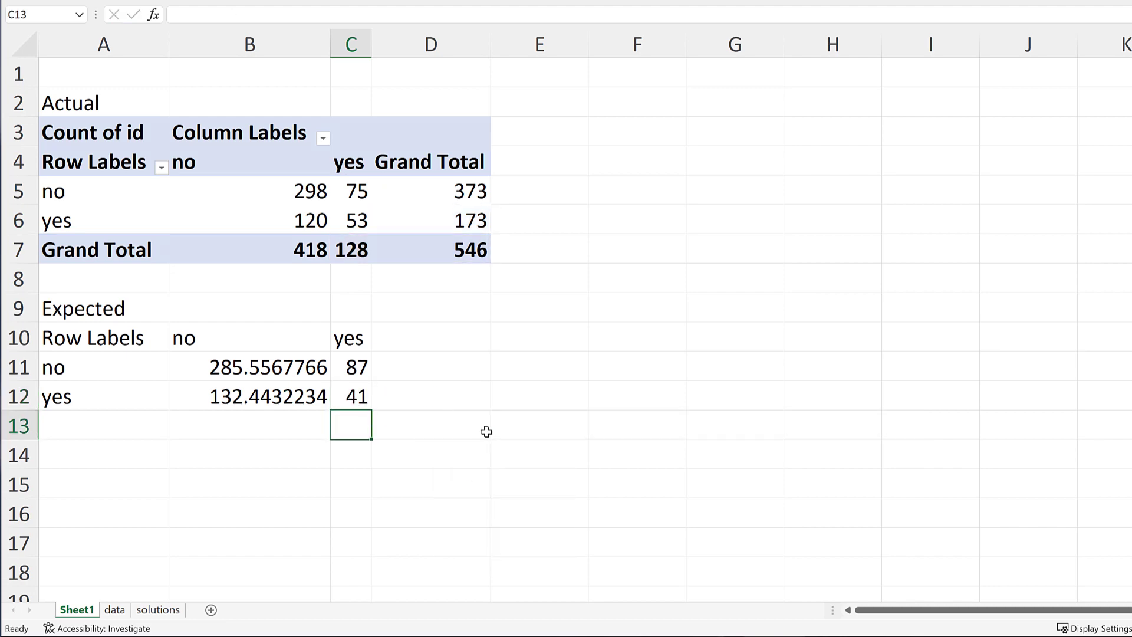
Step: Select the four expected counts and inspect B11's formula references
key("Up")
key("Left")
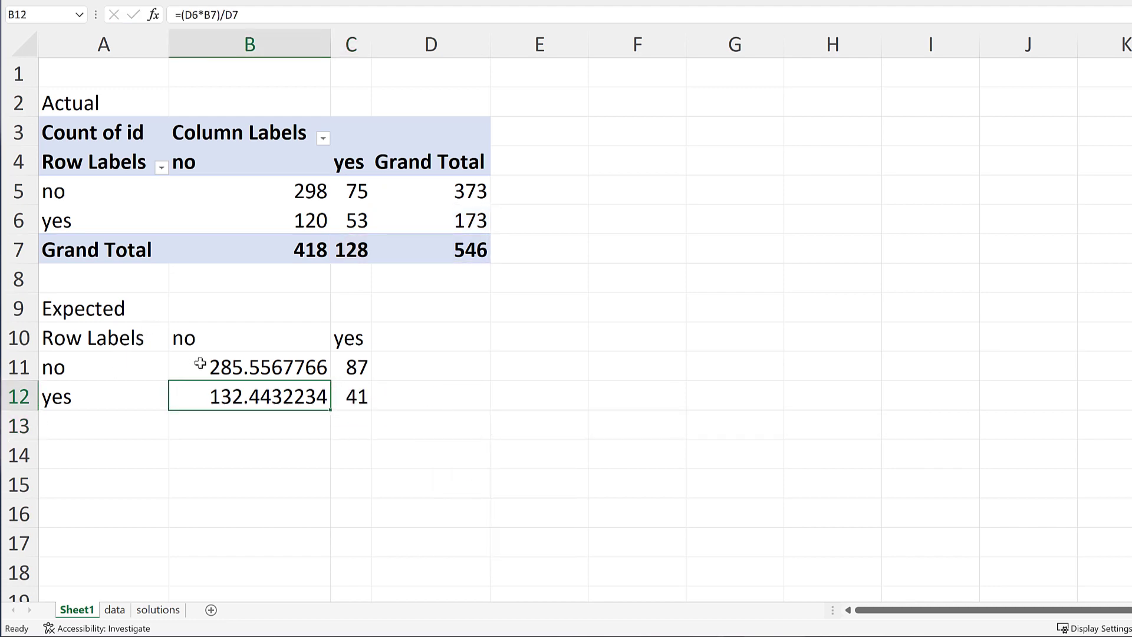
left_click_drag(191, 357, 357, 401)
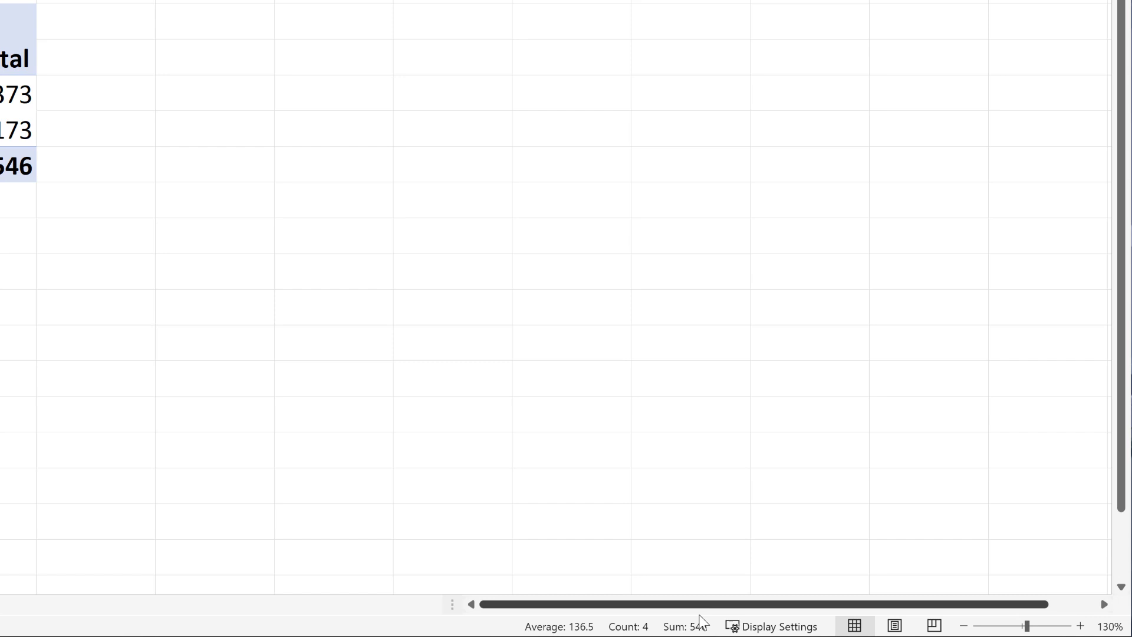
left_click(32, 308)
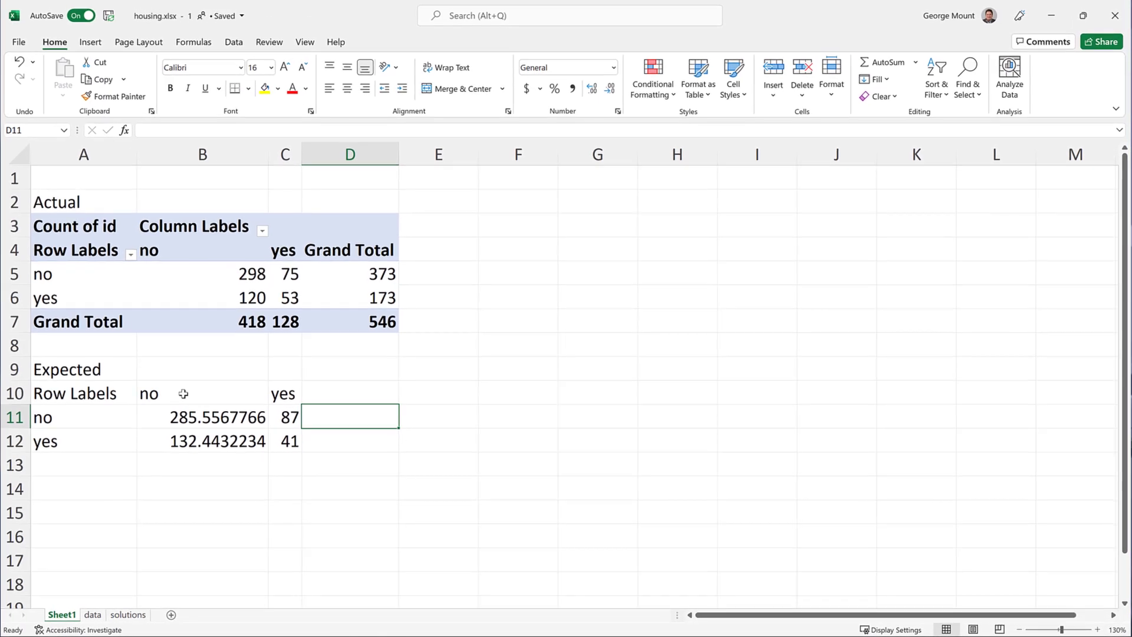
key("Left")
key("Left")
key("F2")
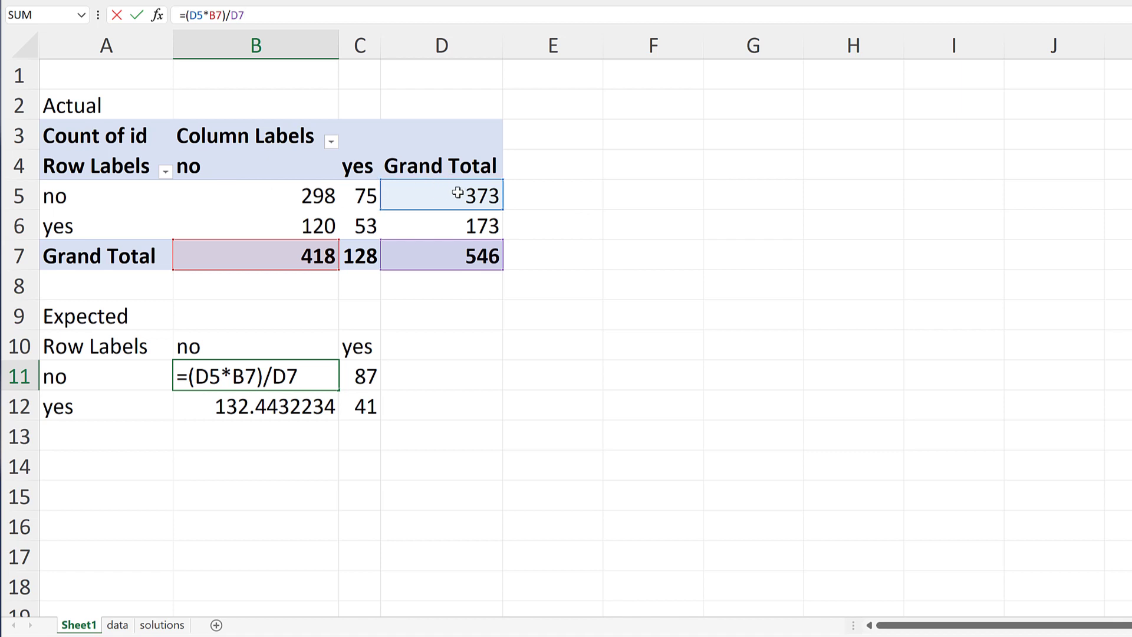
left_click(705, 275)
Step: Trace observed 298, row total 373 and grand total 546, then review C11 and C12 formulas
left_click(333, 199)
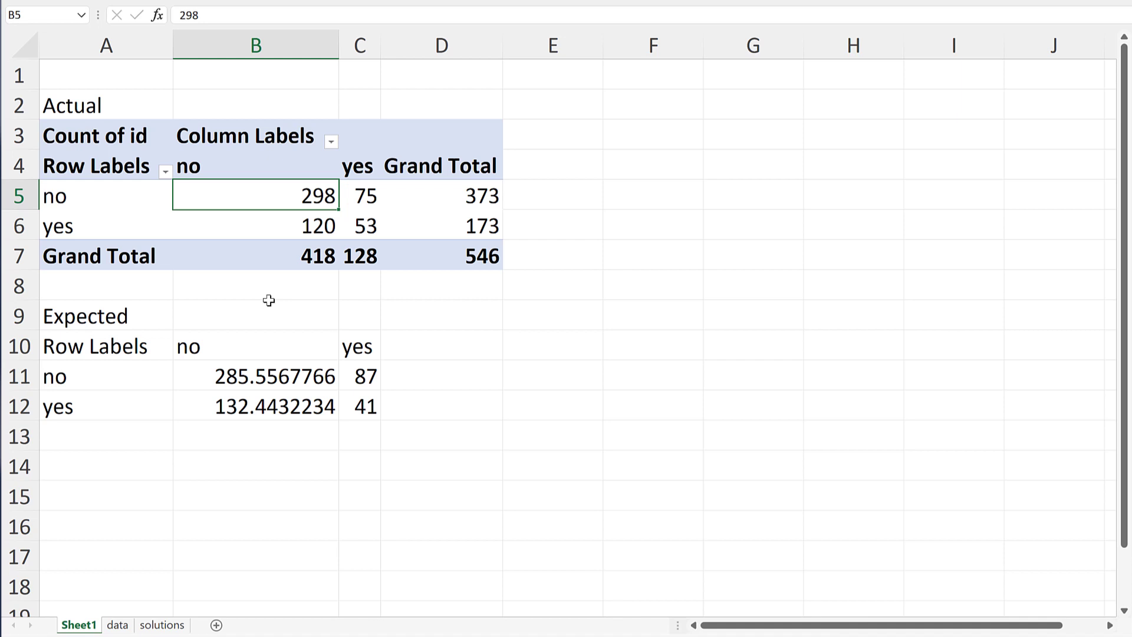
left_click(478, 197)
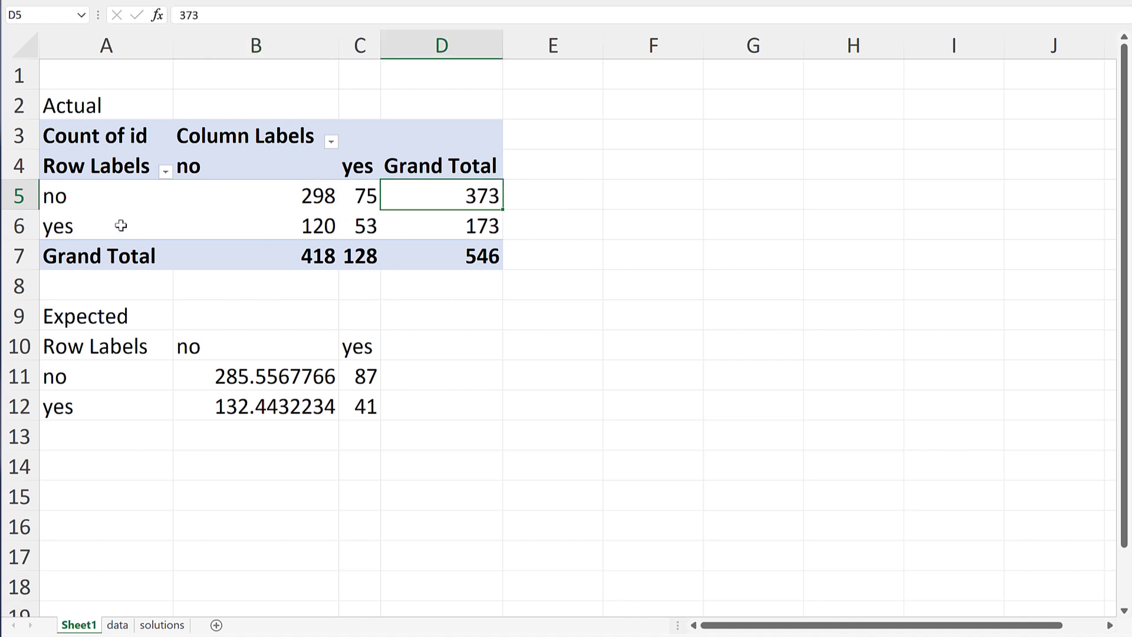
left_click(480, 260)
left_click(361, 372)
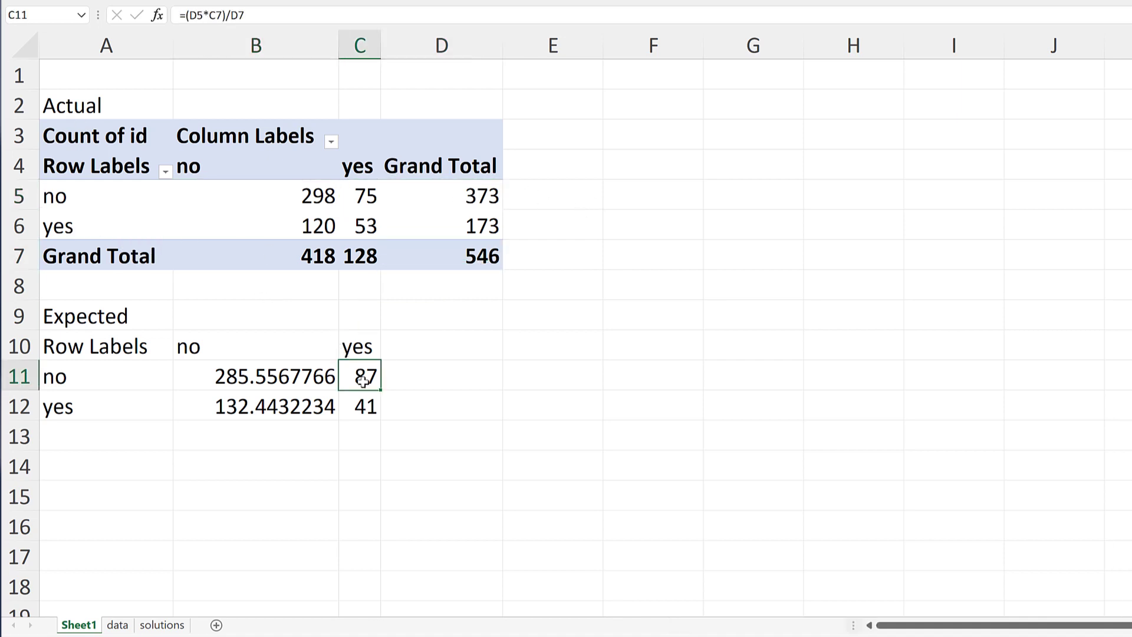
left_click(287, 19)
left_click(361, 409)
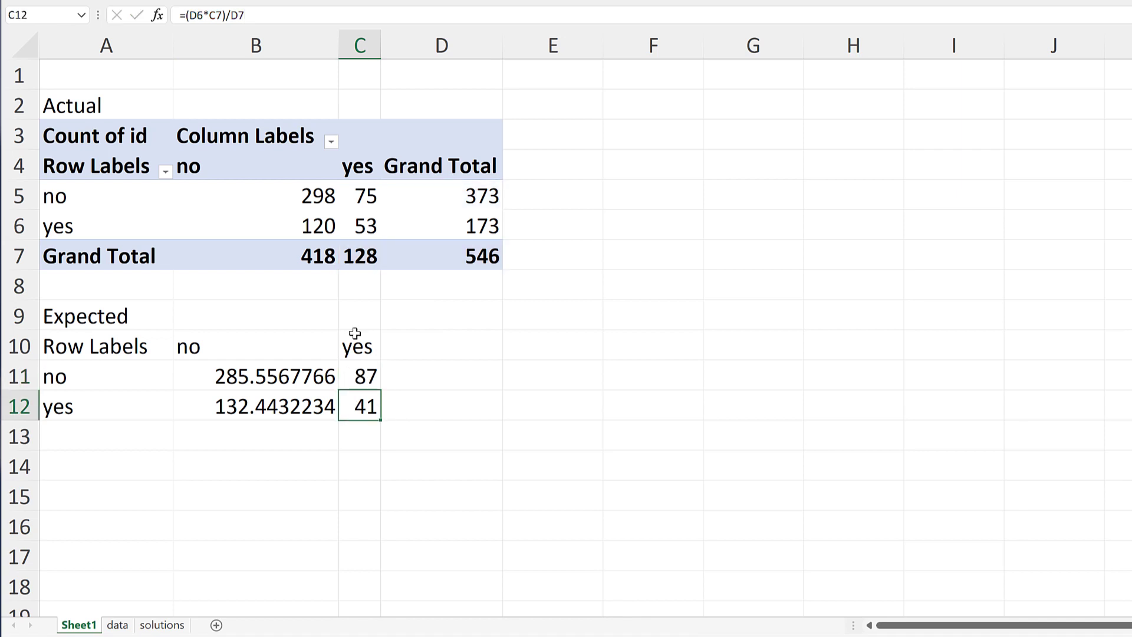
left_click(308, 16)
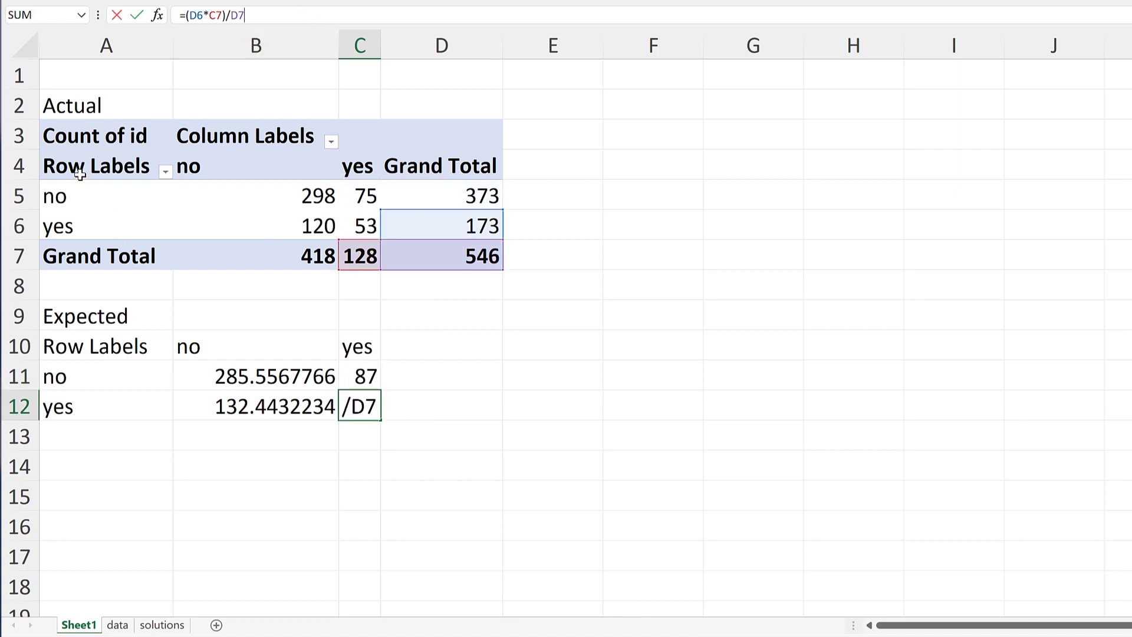
left_click(701, 381)
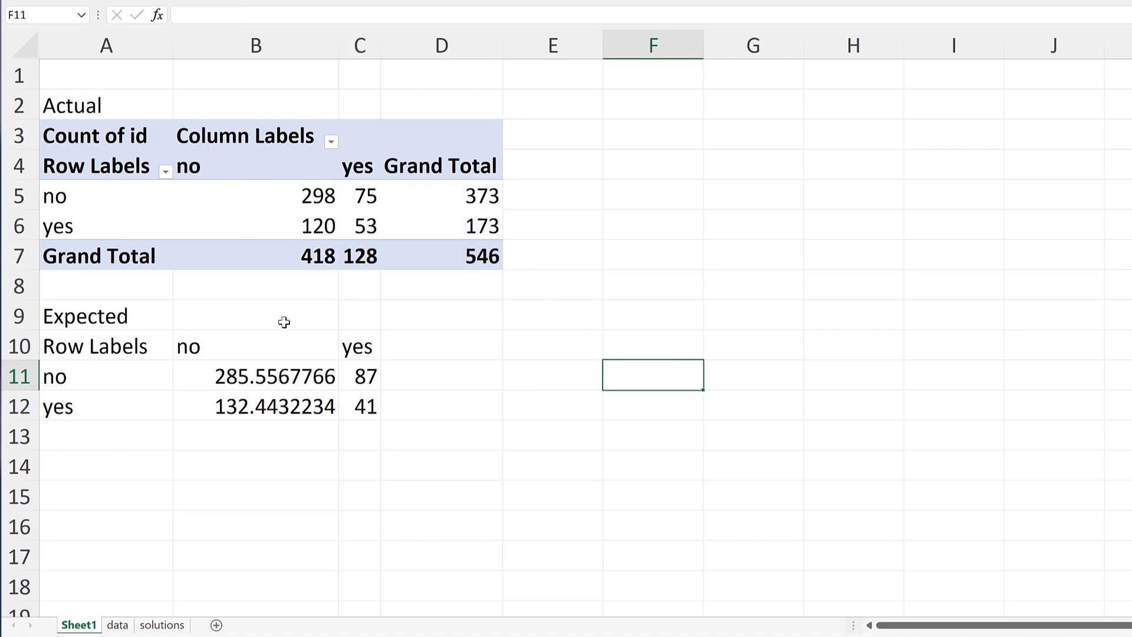
Step: Recheck the B11 formula and return to the yes/yes expected count 41 in C12
left_click(259, 376)
left_click(275, 13)
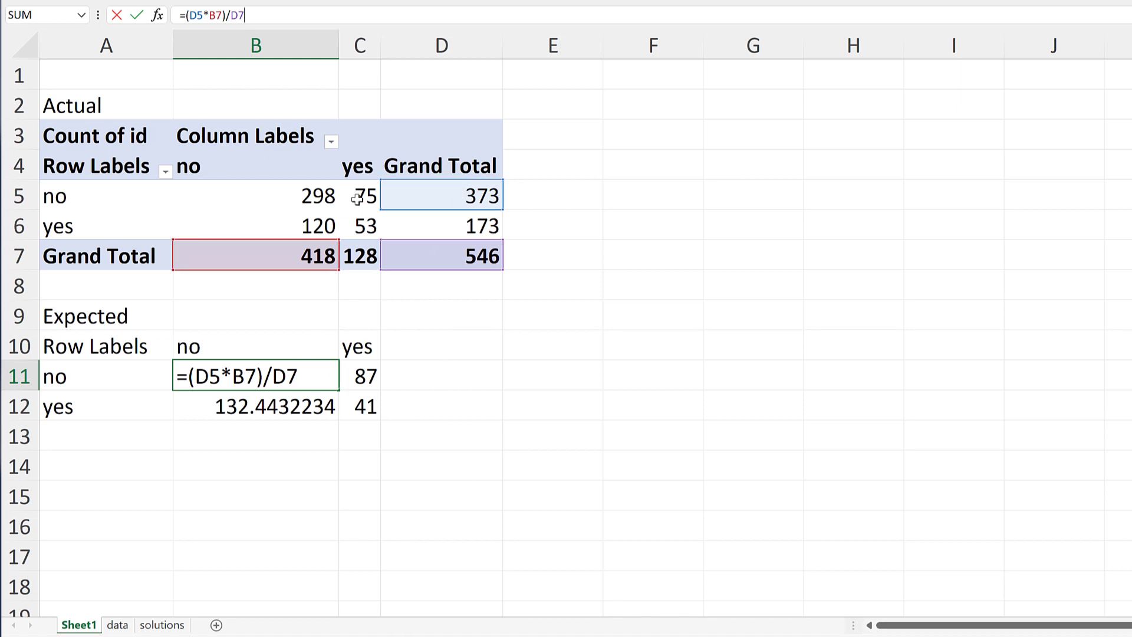
left_click(419, 379)
left_click(269, 382)
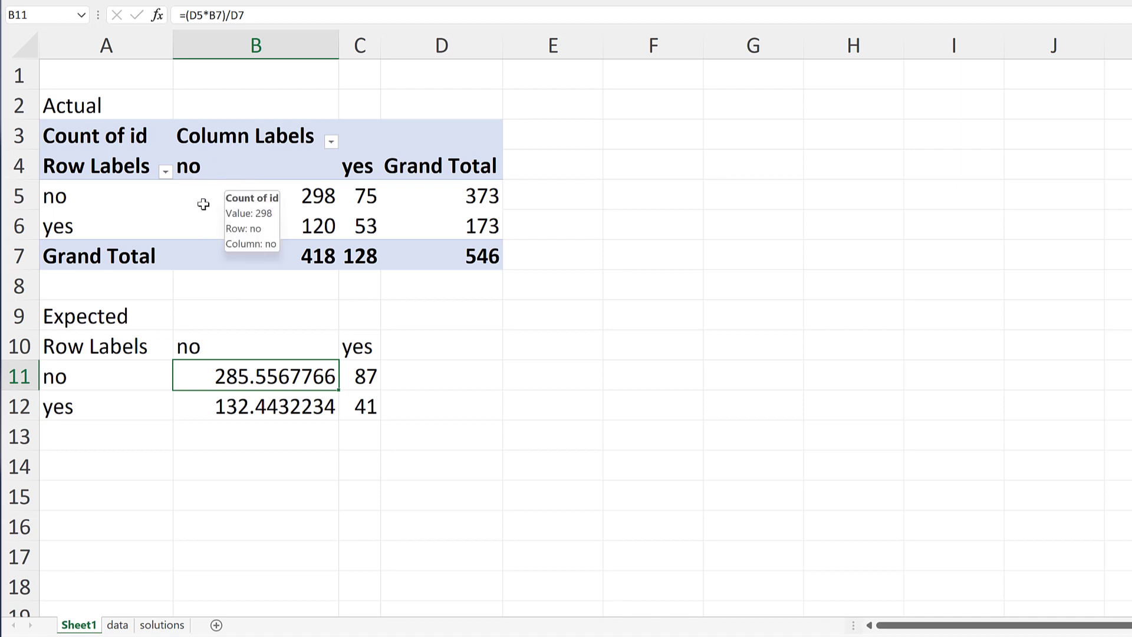
left_click(528, 396)
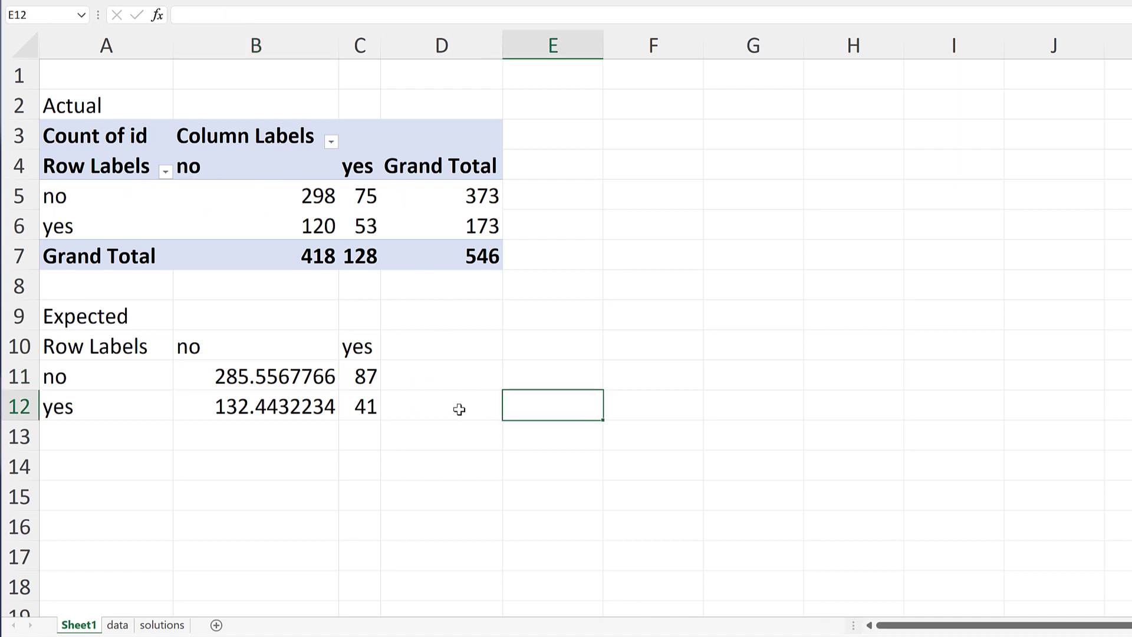
left_click(359, 398)
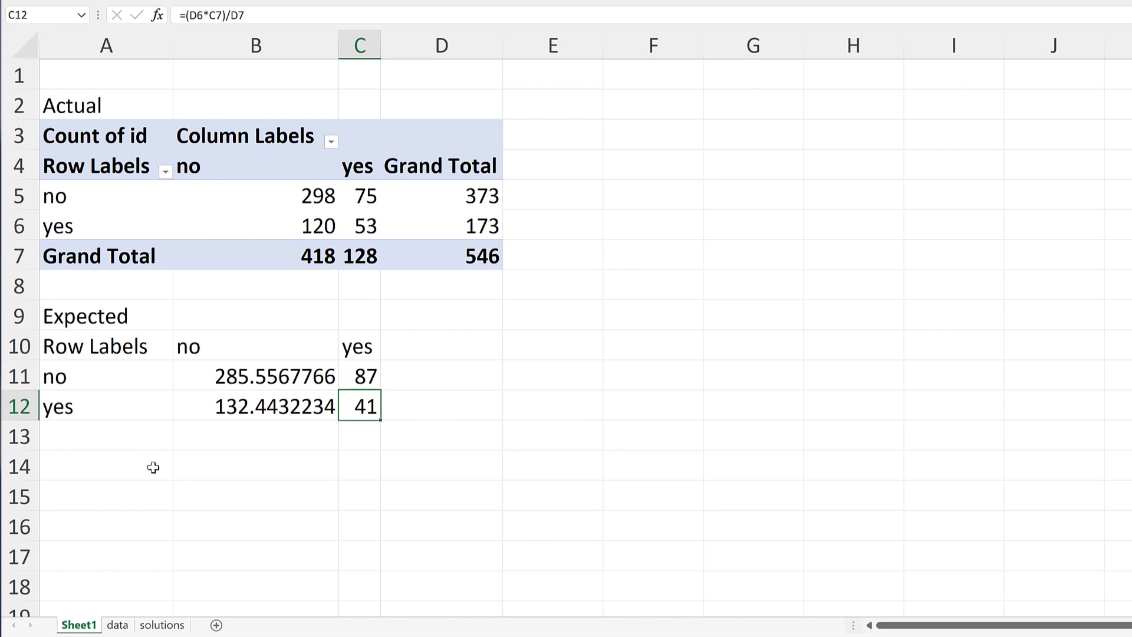
Step: Type the label 'Significance' in A14 below the tables
left_click(139, 483)
left_click(140, 470)
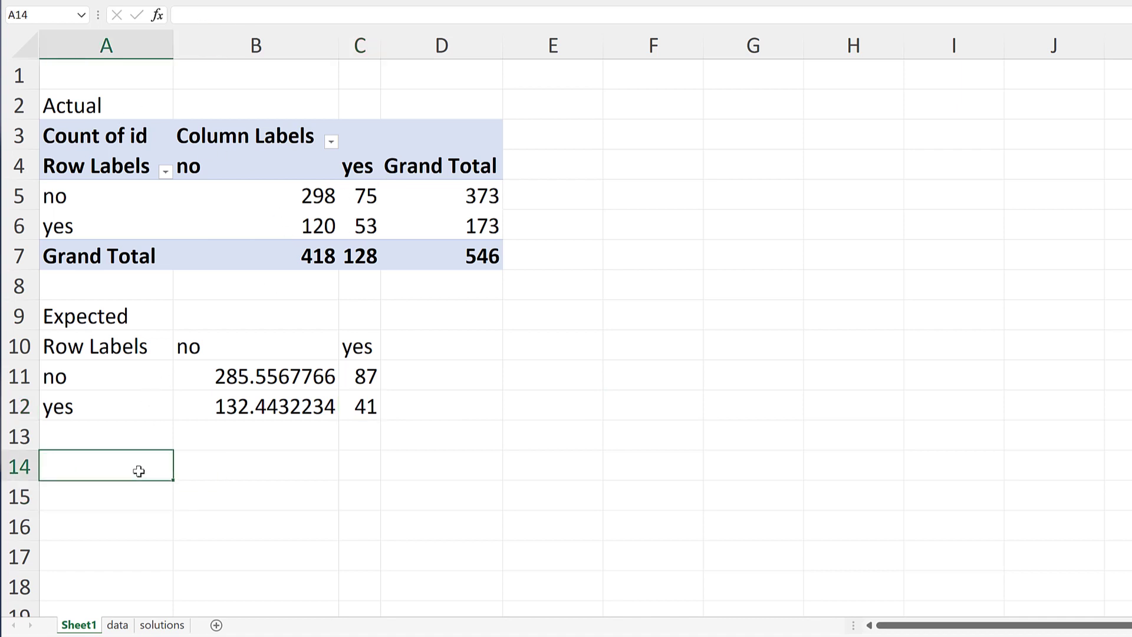
type("Significa")
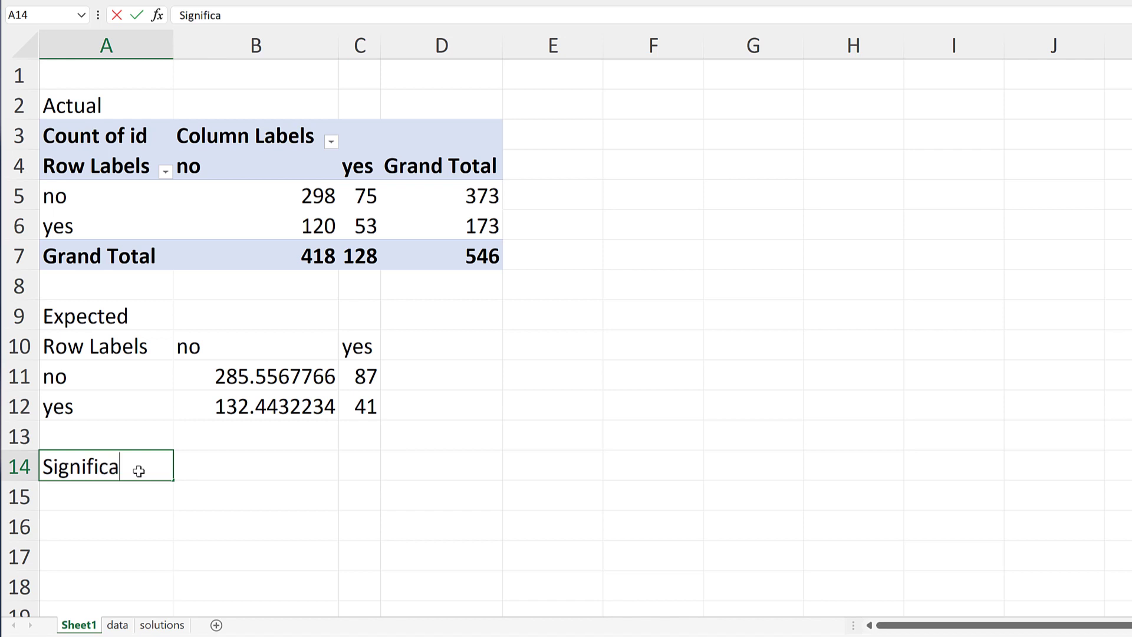
type("nce")
key("Return")
Step: Enter =CHISQ.TEST(B5:C6, B11:C12) in A15, giving p-value 0.006896772
type("=chi")
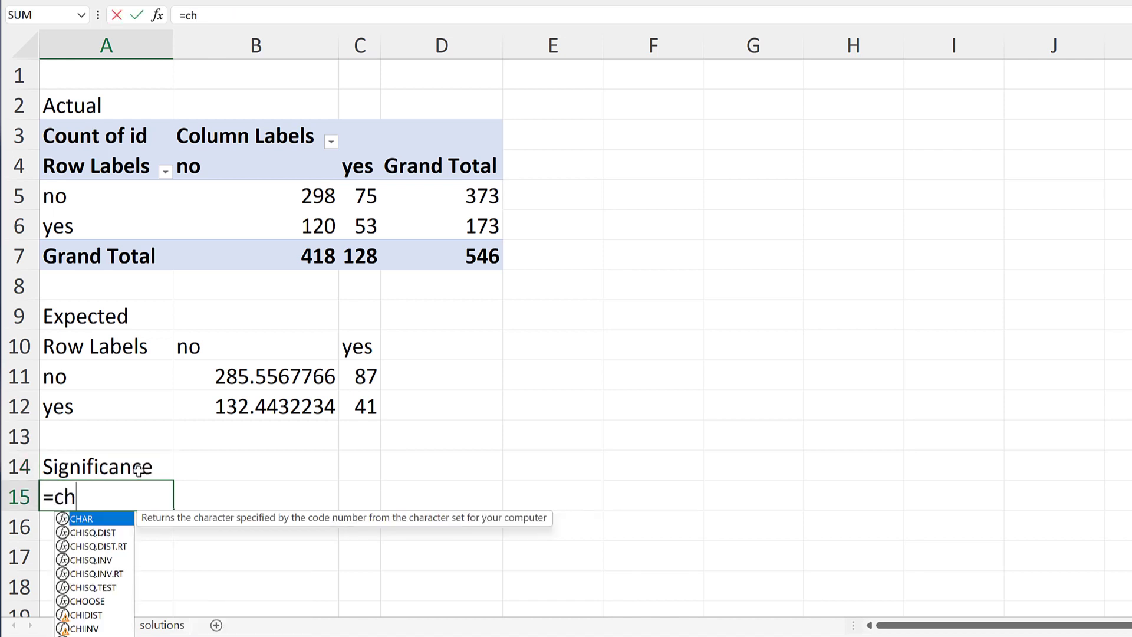
key("Down")
key("Down")
key("Down")
key("Down")
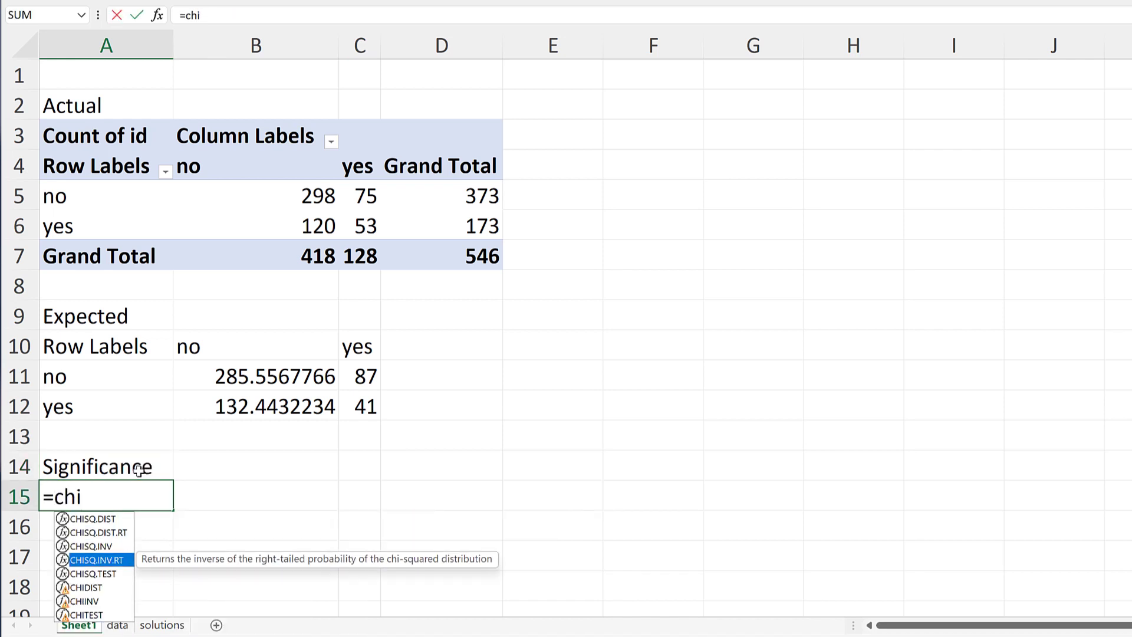
key("Tab")
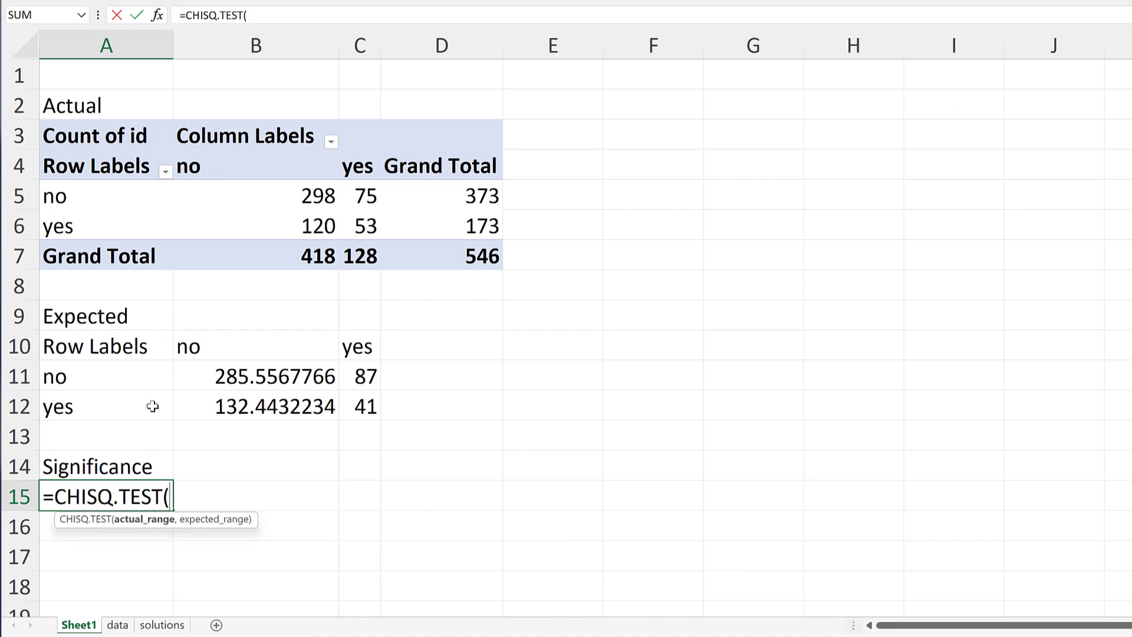
left_click_drag(230, 191, 356, 224)
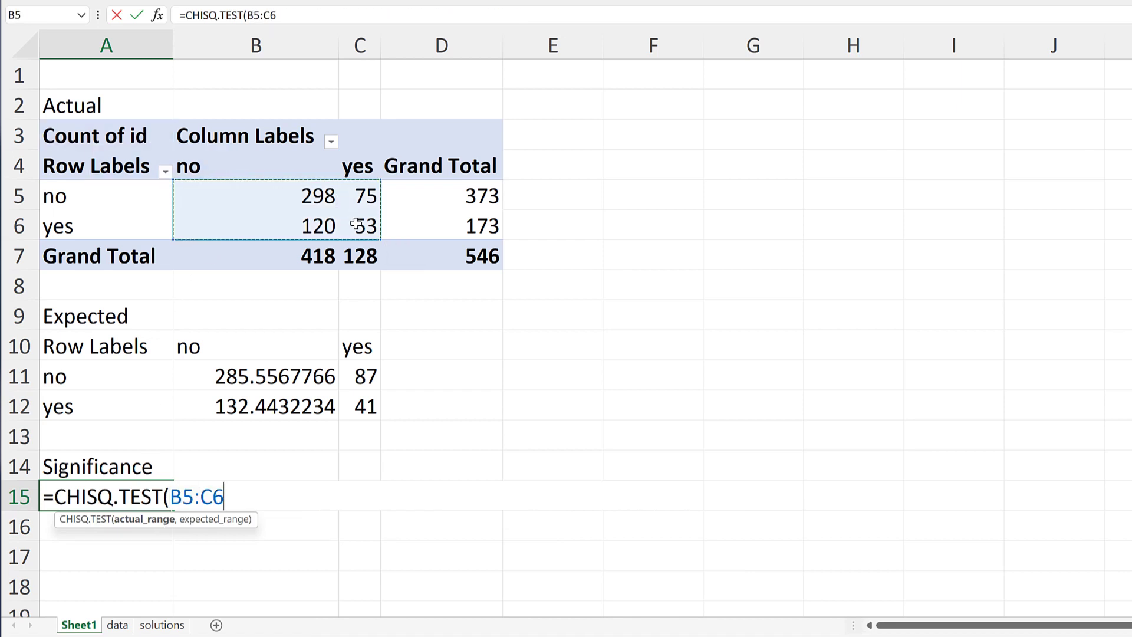
type(",")
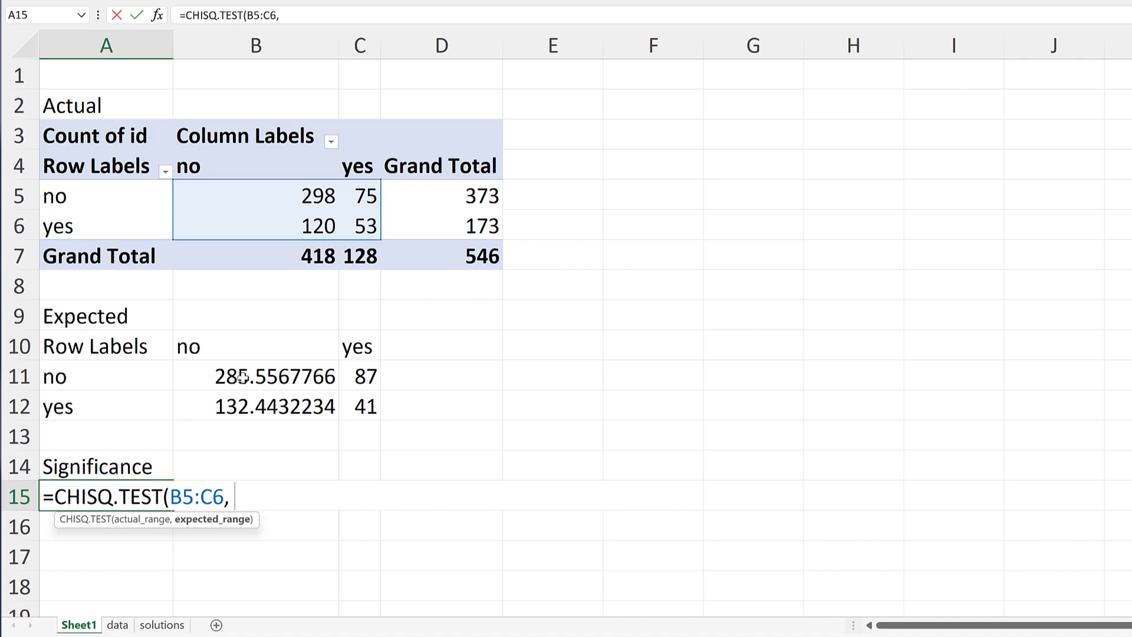
left_click_drag(242, 377, 349, 406)
key("Return")
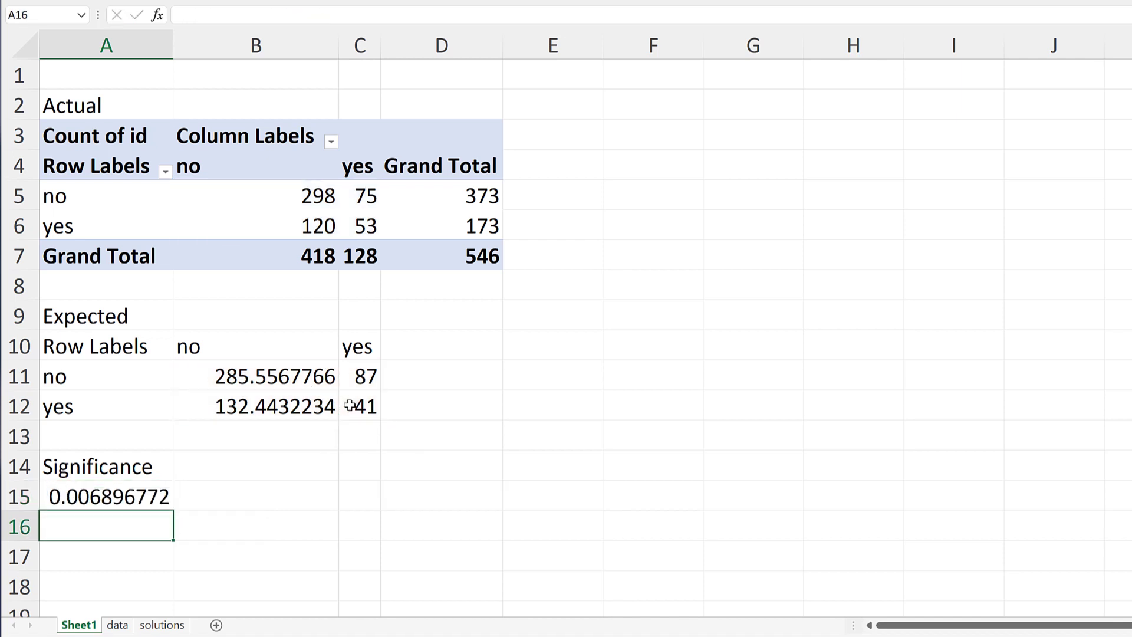
left_click(150, 496)
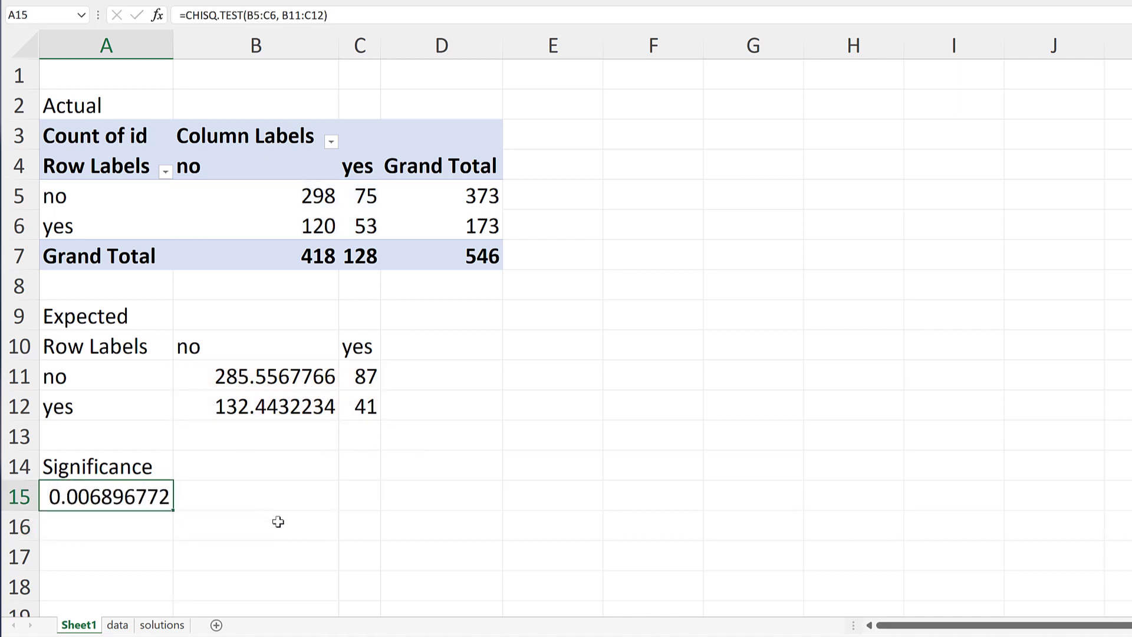